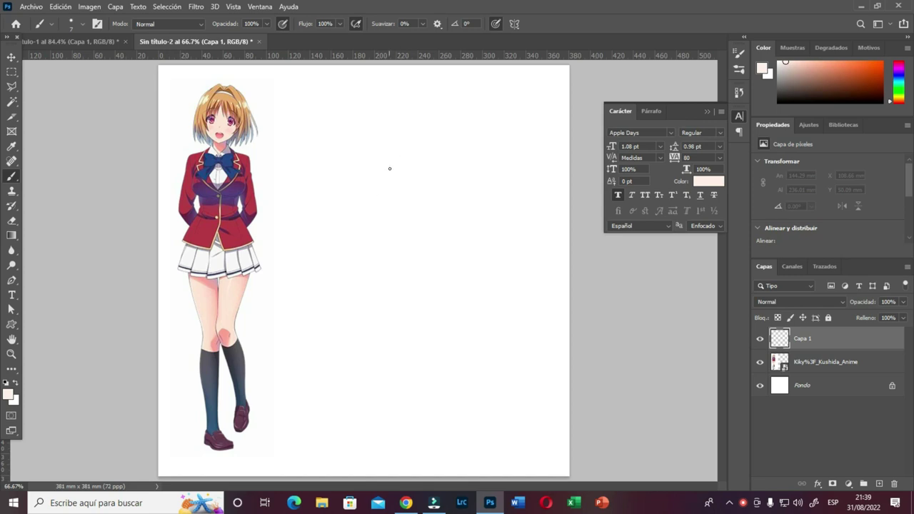
Step: Reset the brush colour to black and sketch a rough circular head beside the reference character with repeated loose strokes
{"action": "mouse_move", "coordinate": [375, 180]}
{"action": "left_mouse_down"}
{"action": "mouse_move", "coordinate": [383, 157]}
{"action": "mouse_move", "coordinate": [366, 180]}
{"action": "mouse_move", "coordinate": [397, 146]}
{"action": "mouse_move", "coordinate": [374, 163]}
{"action": "left_mouse_up"}
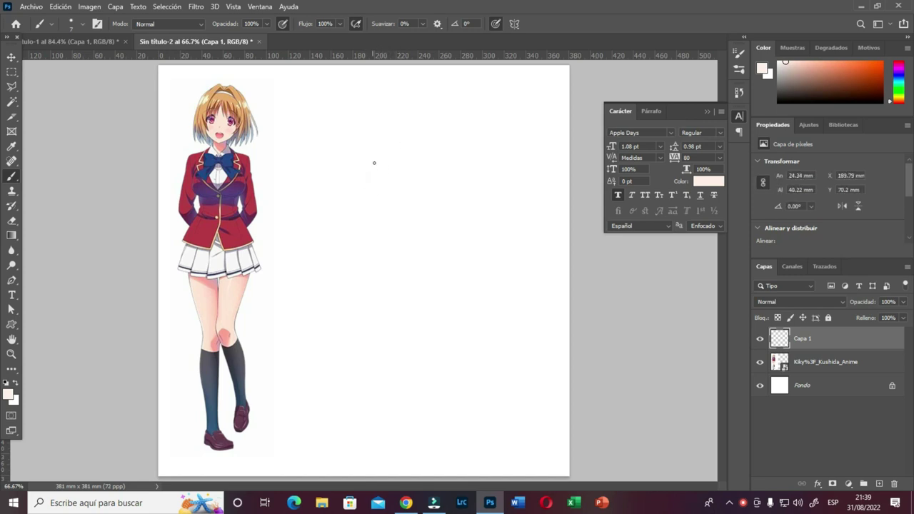
{"action": "key", "text": "d"}
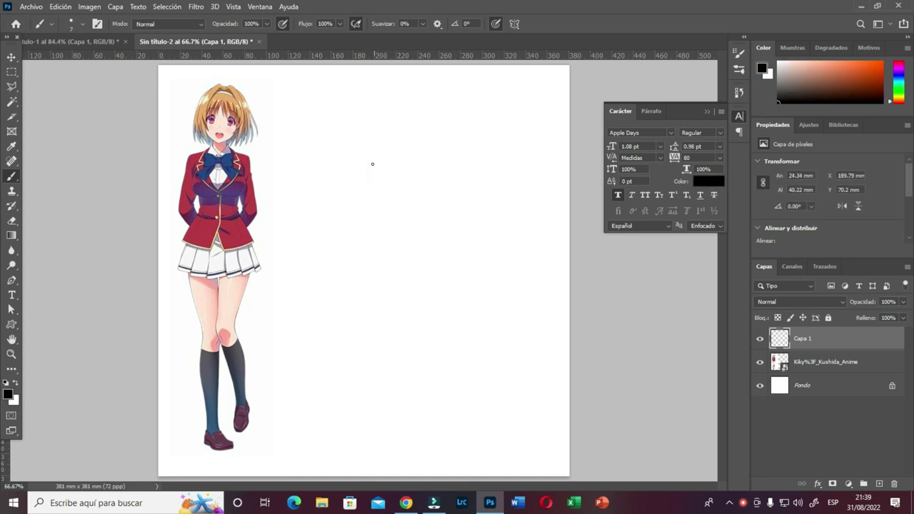
{"action": "mouse_move", "coordinate": [374, 152]}
{"action": "left_mouse_down"}
{"action": "mouse_move", "coordinate": [367, 176]}
{"action": "mouse_move", "coordinate": [385, 143]}
{"action": "mouse_move", "coordinate": [365, 165]}
{"action": "mouse_move", "coordinate": [398, 149]}
{"action": "mouse_move", "coordinate": [410, 126]}
{"action": "mouse_move", "coordinate": [422, 135]}
{"action": "mouse_move", "coordinate": [389, 165]}
{"action": "mouse_move", "coordinate": [404, 208]}
{"action": "left_mouse_up"}
{"action": "mouse_move", "coordinate": [389, 136]}
{"action": "left_mouse_down"}
{"action": "mouse_move", "coordinate": [417, 124]}
{"action": "mouse_move", "coordinate": [452, 133]}
{"action": "mouse_move", "coordinate": [471, 191]}
{"action": "mouse_move", "coordinate": [374, 193]}
{"action": "left_mouse_up"}
{"action": "mouse_move", "coordinate": [367, 154]}
{"action": "left_mouse_down"}
{"action": "mouse_move", "coordinate": [398, 209]}
{"action": "mouse_move", "coordinate": [453, 218]}
{"action": "left_mouse_up"}
{"action": "mouse_move", "coordinate": [473, 179]}
{"action": "left_mouse_down"}
{"action": "mouse_move", "coordinate": [461, 210]}
{"action": "mouse_move", "coordinate": [386, 194]}
{"action": "mouse_move", "coordinate": [369, 168]}
{"action": "mouse_move", "coordinate": [387, 206]}
{"action": "mouse_move", "coordinate": [369, 186]}
{"action": "mouse_move", "coordinate": [416, 216]}
{"action": "mouse_move", "coordinate": [456, 226]}
{"action": "left_mouse_up"}
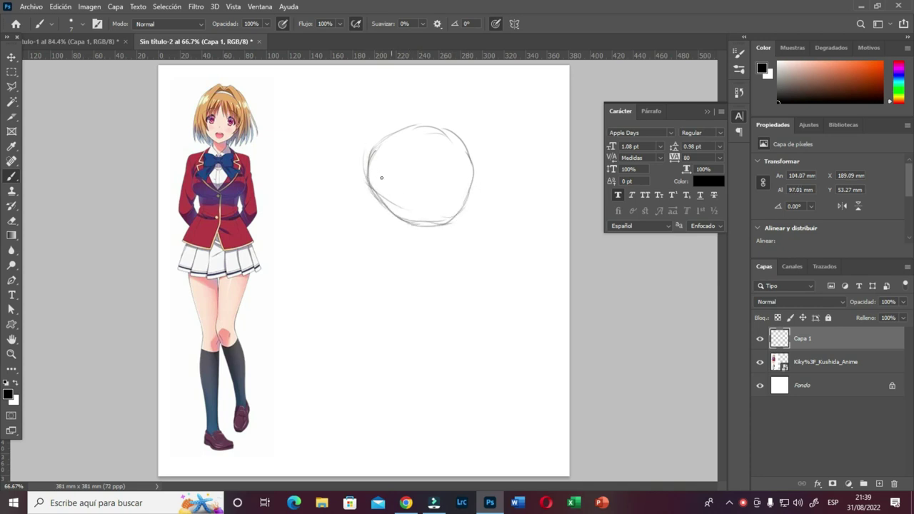
{"action": "mouse_move", "coordinate": [373, 149]}
{"action": "left_mouse_down"}
{"action": "mouse_move", "coordinate": [370, 191]}
{"action": "mouse_move", "coordinate": [385, 209]}
{"action": "left_mouse_up"}
{"action": "mouse_move", "coordinate": [377, 146]}
{"action": "left_mouse_down"}
{"action": "mouse_move", "coordinate": [421, 128]}
{"action": "mouse_move", "coordinate": [453, 130]}
{"action": "mouse_move", "coordinate": [474, 187]}
{"action": "mouse_move", "coordinate": [442, 229]}
{"action": "left_mouse_up"}
{"action": "mouse_move", "coordinate": [371, 182]}
{"action": "left_mouse_down"}
{"action": "mouse_move", "coordinate": [381, 211]}
{"action": "mouse_move", "coordinate": [373, 186]}
{"action": "mouse_move", "coordinate": [406, 225]}
{"action": "mouse_move", "coordinate": [375, 197]}
{"action": "mouse_move", "coordinate": [433, 230]}
{"action": "mouse_move", "coordinate": [454, 217]}
{"action": "mouse_move", "coordinate": [473, 181]}
{"action": "mouse_move", "coordinate": [430, 230]}
{"action": "left_mouse_up"}
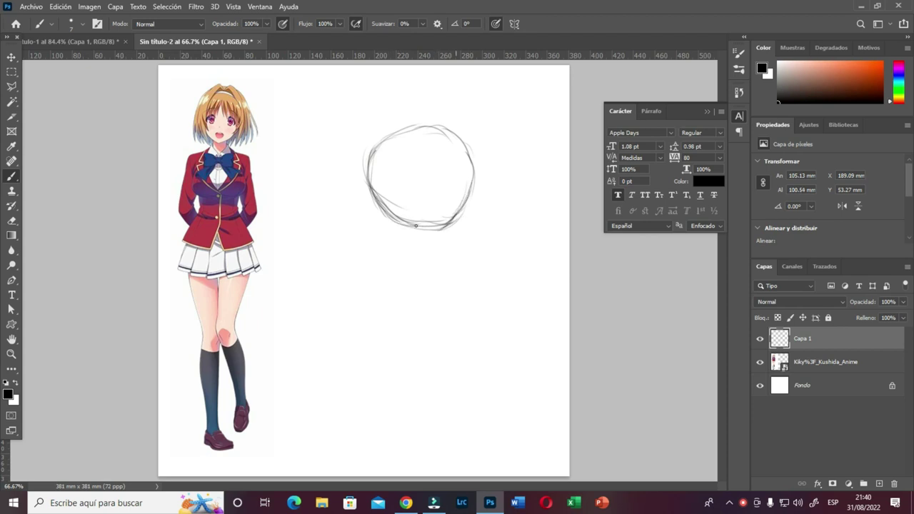
{"action": "left_click_drag", "start_coordinate": [368, 185], "coordinate": [384, 218]}
Step: Add crossing vertical and horizontal face guidelines and two small oval eyes just below the horizontal line
{"action": "mouse_move", "coordinate": [422, 127]}
{"action": "left_mouse_down"}
{"action": "mouse_move", "coordinate": [422, 113]}
{"action": "mouse_move", "coordinate": [422, 198]}
{"action": "left_mouse_up"}
{"action": "left_click_drag", "start_coordinate": [352, 175], "coordinate": [486, 179]}
{"action": "left_click_drag", "start_coordinate": [398, 185], "coordinate": [401, 185]}
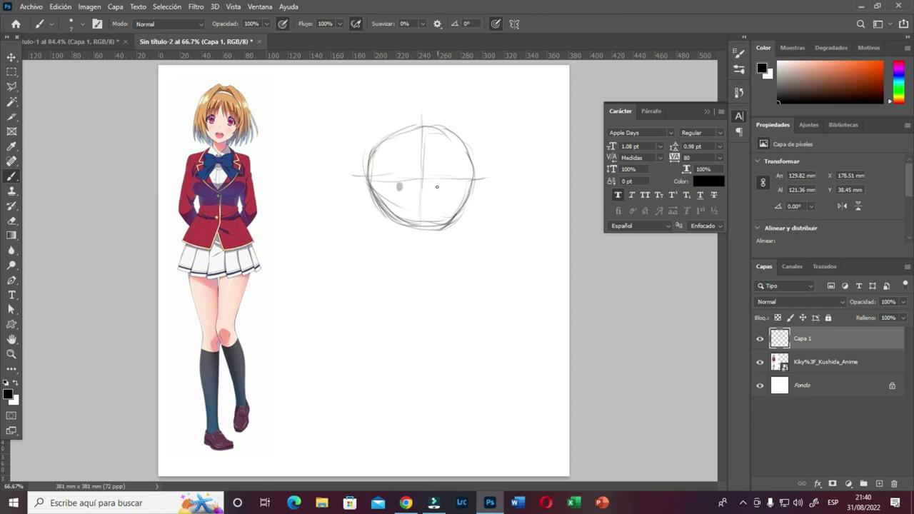
{"action": "key", "text": "ctrl+z"}
{"action": "left_click_drag", "start_coordinate": [403, 185], "coordinate": [402, 183]}
{"action": "left_click_drag", "start_coordinate": [402, 182], "coordinate": [401, 189]}
{"action": "left_click_drag", "start_coordinate": [435, 184], "coordinate": [436, 188]}
Step: Sketch a small open mouth centred below the eyes, removing the trial marks and overlapping centre line
{"action": "left_click_drag", "start_coordinate": [421, 195], "coordinate": [415, 196]}
{"action": "key", "text": "ctrl+z"}
{"action": "left_click_drag", "start_coordinate": [425, 193], "coordinate": [413, 197]}
{"action": "left_click_drag", "start_coordinate": [414, 204], "coordinate": [418, 210]}
{"action": "left_click", "coordinate": [12, 220]}
{"action": "left_click_drag", "start_coordinate": [415, 200], "coordinate": [420, 212]}
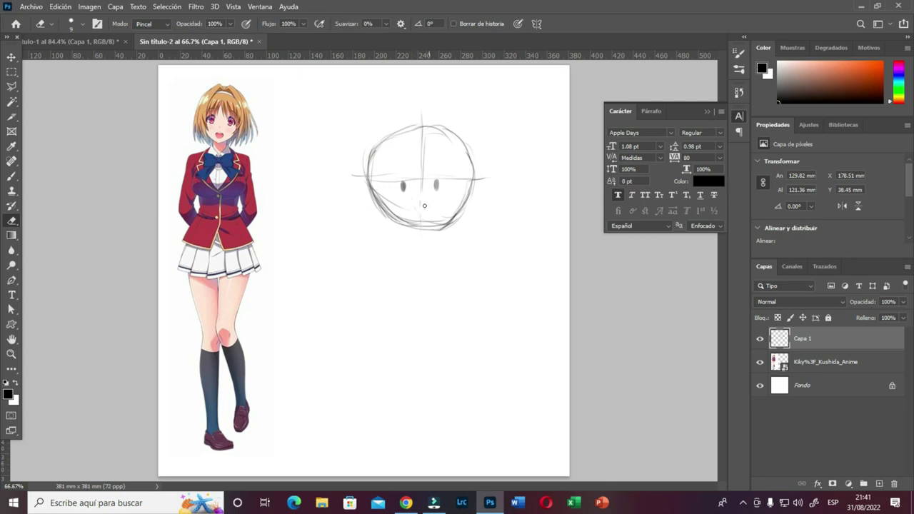
{"action": "key", "text": "b"}
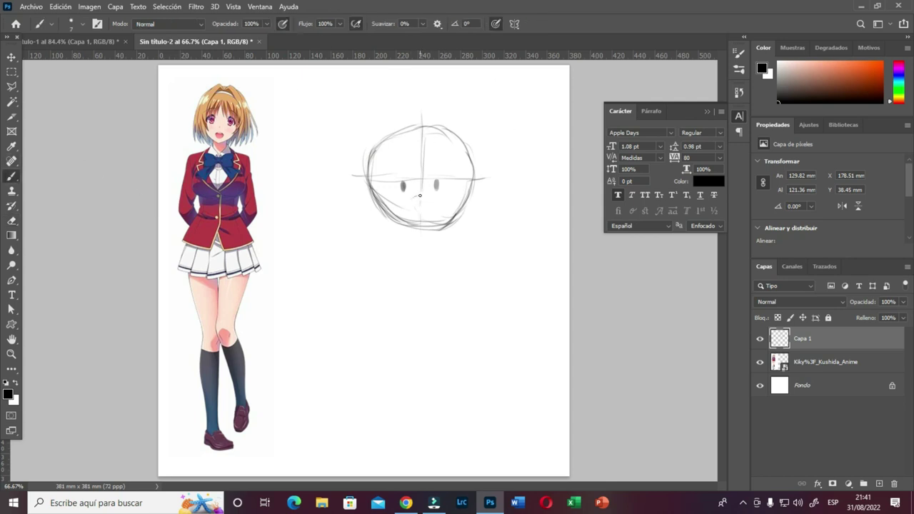
{"action": "mouse_move", "coordinate": [412, 201]}
{"action": "left_mouse_down"}
{"action": "mouse_move", "coordinate": [419, 211]}
{"action": "mouse_move", "coordinate": [428, 205]}
{"action": "left_mouse_up"}
Step: Reinforce the sides and lower curve of the head circle with darker strokes
{"action": "mouse_move", "coordinate": [372, 163]}
{"action": "left_mouse_down"}
{"action": "mouse_move", "coordinate": [379, 199]}
{"action": "mouse_move", "coordinate": [370, 173]}
{"action": "mouse_move", "coordinate": [397, 215]}
{"action": "mouse_move", "coordinate": [386, 205]}
{"action": "mouse_move", "coordinate": [439, 223]}
{"action": "left_mouse_up"}
{"action": "mouse_move", "coordinate": [472, 184]}
{"action": "left_mouse_down"}
{"action": "mouse_move", "coordinate": [472, 175]}
{"action": "mouse_move", "coordinate": [460, 199]}
{"action": "left_mouse_up"}
{"action": "mouse_move", "coordinate": [474, 156]}
{"action": "left_mouse_down"}
{"action": "mouse_move", "coordinate": [465, 193]}
{"action": "mouse_move", "coordinate": [432, 222]}
{"action": "left_mouse_up"}
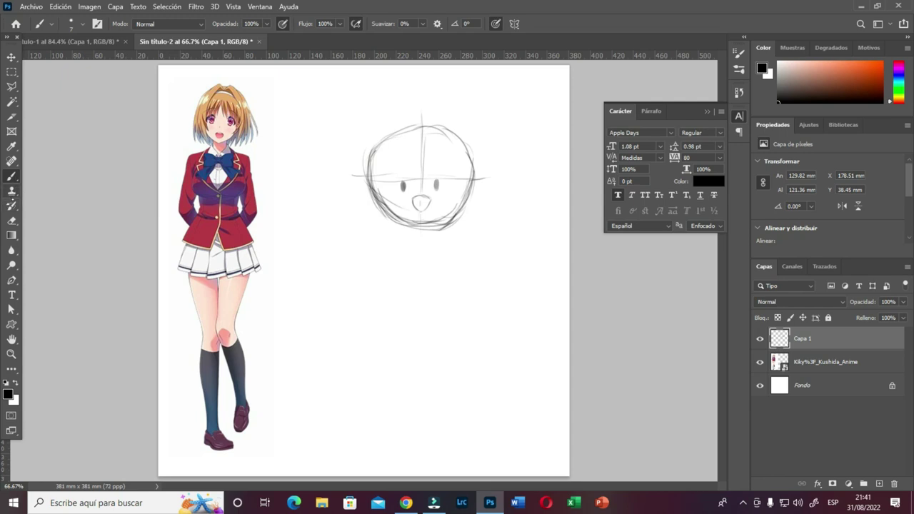
Step: Erase the lower part of the head outline and redraw the cheeks and chin as a cleaner, rounder curve
{"action": "left_click", "coordinate": [11, 220]}
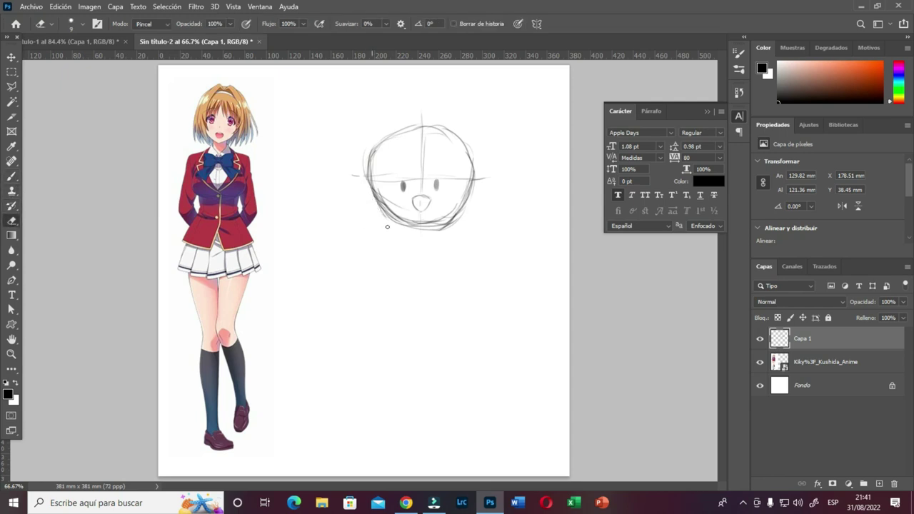
{"action": "left_click_drag", "start_coordinate": [366, 179], "coordinate": [372, 195]}
{"action": "mouse_move", "coordinate": [398, 224]}
{"action": "left_mouse_down"}
{"action": "mouse_move", "coordinate": [388, 200]}
{"action": "mouse_move", "coordinate": [430, 228]}
{"action": "mouse_move", "coordinate": [415, 226]}
{"action": "mouse_move", "coordinate": [460, 213]}
{"action": "mouse_move", "coordinate": [458, 223]}
{"action": "mouse_move", "coordinate": [417, 230]}
{"action": "mouse_move", "coordinate": [466, 216]}
{"action": "left_mouse_up"}
{"action": "left_click", "coordinate": [11, 176]}
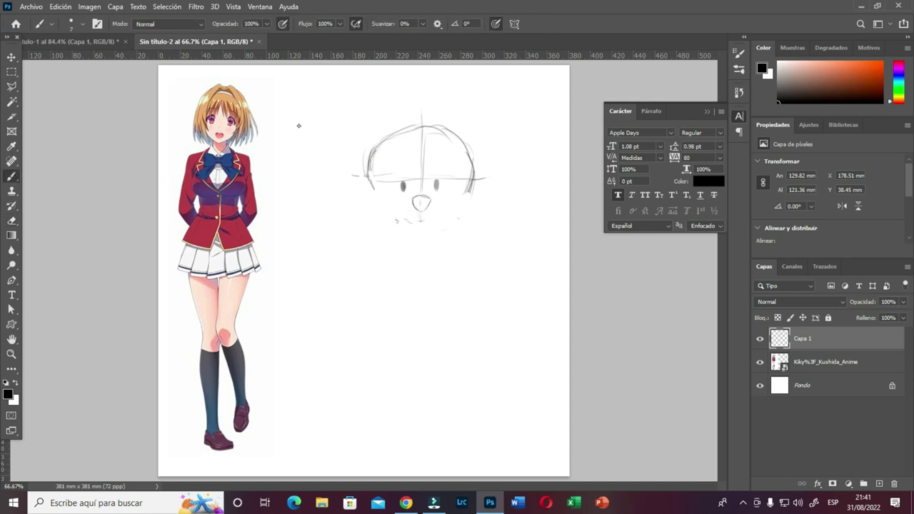
{"action": "mouse_move", "coordinate": [374, 182]}
{"action": "left_mouse_down"}
{"action": "mouse_move", "coordinate": [379, 159]}
{"action": "mouse_move", "coordinate": [374, 200]}
{"action": "mouse_move", "coordinate": [434, 236]}
{"action": "mouse_move", "coordinate": [427, 230]}
{"action": "left_mouse_up"}
{"action": "left_click_drag", "start_coordinate": [466, 189], "coordinate": [453, 210]}
{"action": "mouse_move", "coordinate": [399, 217]}
{"action": "left_mouse_down"}
{"action": "mouse_move", "coordinate": [448, 212]}
{"action": "mouse_move", "coordinate": [470, 163]}
{"action": "left_mouse_up"}
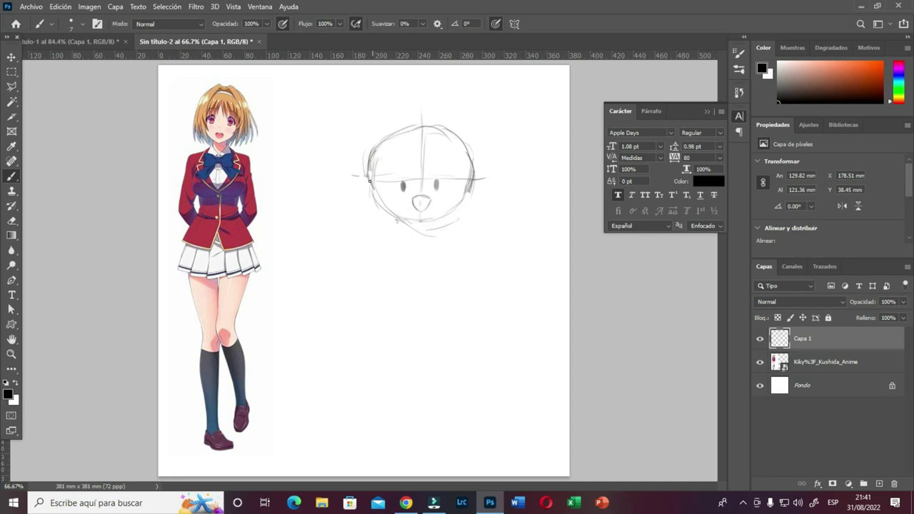
{"action": "mouse_move", "coordinate": [371, 187]}
{"action": "left_mouse_down"}
{"action": "mouse_move", "coordinate": [408, 219]}
{"action": "mouse_move", "coordinate": [399, 213]}
{"action": "mouse_move", "coordinate": [422, 221]}
{"action": "left_mouse_up"}
{"action": "mouse_move", "coordinate": [370, 184]}
{"action": "left_mouse_down"}
{"action": "mouse_move", "coordinate": [389, 140]}
{"action": "mouse_move", "coordinate": [373, 163]}
{"action": "mouse_move", "coordinate": [405, 130]}
{"action": "mouse_move", "coordinate": [450, 130]}
{"action": "mouse_move", "coordinate": [478, 173]}
{"action": "left_mouse_up"}
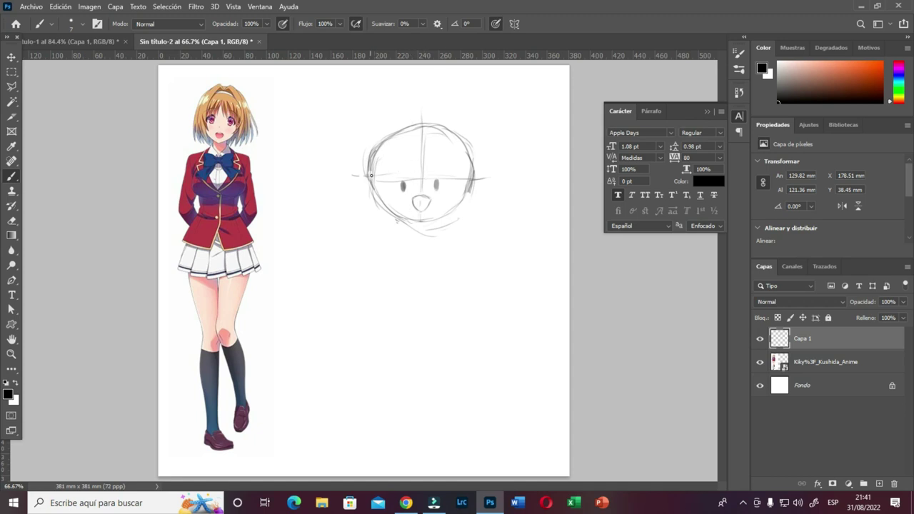
Step: Move the left face contour slightly inward, erase the old outer lines there, and darken the top and right side of the head
{"action": "left_click_drag", "start_coordinate": [374, 174], "coordinate": [378, 191]}
{"action": "mouse_move", "coordinate": [376, 156]}
{"action": "left_mouse_down"}
{"action": "mouse_move", "coordinate": [380, 200]}
{"action": "mouse_move", "coordinate": [391, 214]}
{"action": "mouse_move", "coordinate": [377, 152]}
{"action": "left_mouse_up"}
{"action": "key", "text": "e"}
{"action": "mouse_move", "coordinate": [370, 173]}
{"action": "left_mouse_down"}
{"action": "mouse_move", "coordinate": [369, 150]}
{"action": "mouse_move", "coordinate": [372, 190]}
{"action": "mouse_move", "coordinate": [377, 139]}
{"action": "left_mouse_up"}
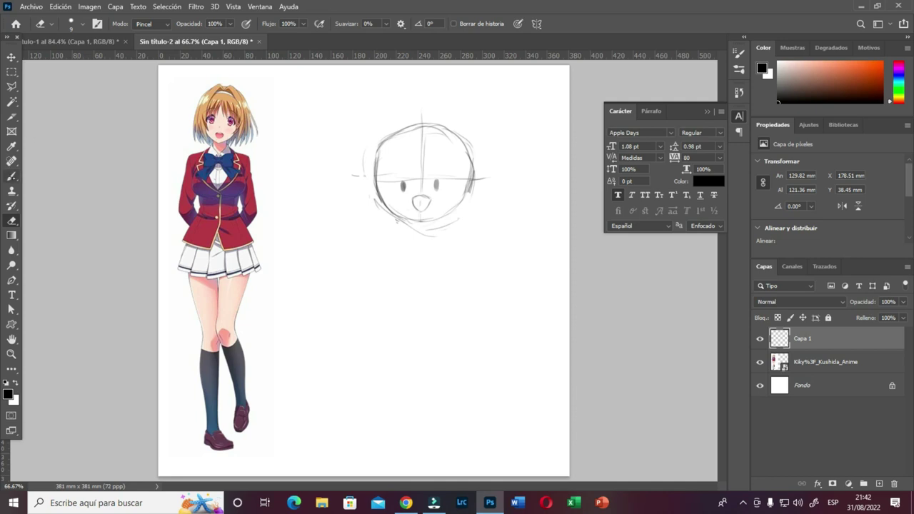
{"action": "mouse_move", "coordinate": [379, 146]}
{"action": "left_mouse_down"}
{"action": "mouse_move", "coordinate": [369, 172]}
{"action": "mouse_move", "coordinate": [394, 128]}
{"action": "mouse_move", "coordinate": [438, 125]}
{"action": "mouse_move", "coordinate": [464, 147]}
{"action": "mouse_move", "coordinate": [471, 193]}
{"action": "mouse_move", "coordinate": [468, 152]}
{"action": "left_mouse_up"}
{"action": "key", "text": "b"}
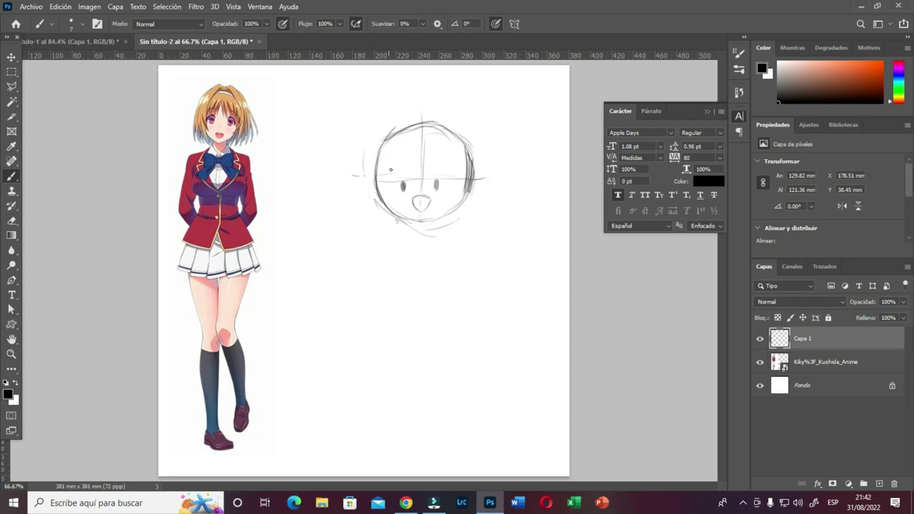
Step: Sketch pointed fringe strands across the forehead on both sides of the centre line, with longer locks beside the face
{"action": "mouse_move", "coordinate": [410, 165]}
{"action": "left_mouse_down"}
{"action": "mouse_move", "coordinate": [417, 146]}
{"action": "mouse_move", "coordinate": [404, 177]}
{"action": "mouse_move", "coordinate": [405, 154]}
{"action": "mouse_move", "coordinate": [394, 173]}
{"action": "mouse_move", "coordinate": [397, 144]}
{"action": "mouse_move", "coordinate": [403, 168]}
{"action": "mouse_move", "coordinate": [395, 151]}
{"action": "mouse_move", "coordinate": [389, 178]}
{"action": "mouse_move", "coordinate": [387, 153]}
{"action": "mouse_move", "coordinate": [380, 163]}
{"action": "mouse_move", "coordinate": [387, 207]}
{"action": "left_mouse_up"}
{"action": "mouse_move", "coordinate": [380, 174]}
{"action": "left_mouse_down"}
{"action": "mouse_move", "coordinate": [373, 194]}
{"action": "mouse_move", "coordinate": [392, 207]}
{"action": "left_mouse_up"}
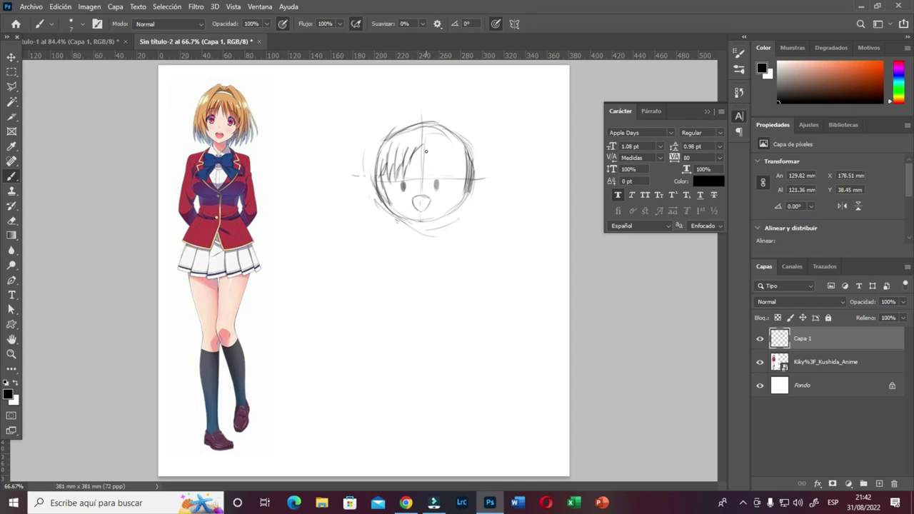
{"action": "mouse_move", "coordinate": [424, 146]}
{"action": "left_mouse_down"}
{"action": "mouse_move", "coordinate": [431, 174]}
{"action": "mouse_move", "coordinate": [437, 147]}
{"action": "mouse_move", "coordinate": [449, 178]}
{"action": "mouse_move", "coordinate": [449, 150]}
{"action": "mouse_move", "coordinate": [459, 175]}
{"action": "left_mouse_up"}
{"action": "mouse_move", "coordinate": [460, 165]}
{"action": "left_mouse_down"}
{"action": "mouse_move", "coordinate": [458, 158]}
{"action": "mouse_move", "coordinate": [451, 200]}
{"action": "left_mouse_up"}
Step: Sketch the left half of the bob hair, from the curved crown down to jagged tips beside the cheek
{"action": "mouse_move", "coordinate": [388, 137]}
{"action": "left_mouse_down"}
{"action": "mouse_move", "coordinate": [412, 117]}
{"action": "mouse_move", "coordinate": [423, 122]}
{"action": "mouse_move", "coordinate": [388, 140]}
{"action": "left_mouse_up"}
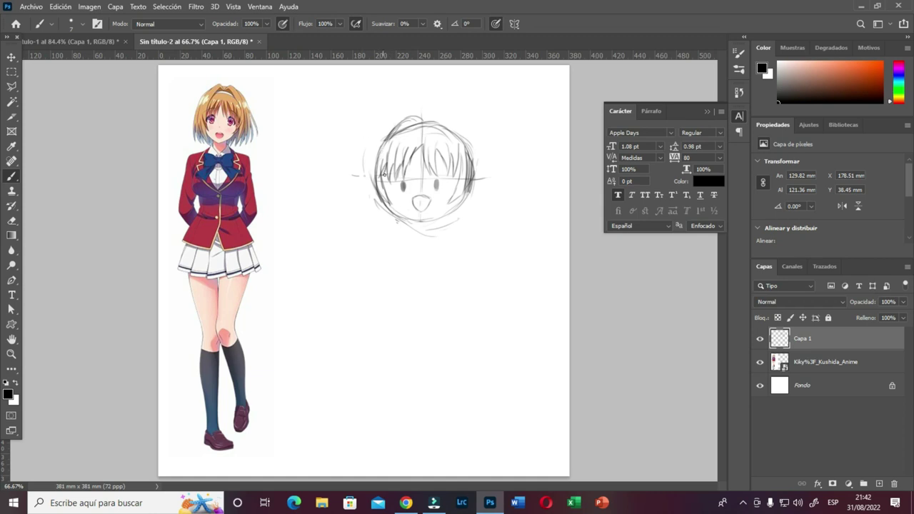
{"action": "mouse_move", "coordinate": [381, 159]}
{"action": "left_mouse_down"}
{"action": "mouse_move", "coordinate": [402, 124]}
{"action": "mouse_move", "coordinate": [422, 120]}
{"action": "mouse_move", "coordinate": [393, 127]}
{"action": "mouse_move", "coordinate": [378, 176]}
{"action": "mouse_move", "coordinate": [383, 217]}
{"action": "mouse_move", "coordinate": [371, 224]}
{"action": "left_mouse_up"}
{"action": "left_click_drag", "start_coordinate": [370, 213], "coordinate": [368, 202]}
{"action": "left_click_drag", "start_coordinate": [368, 207], "coordinate": [361, 218]}
{"action": "left_click_drag", "start_coordinate": [364, 170], "coordinate": [360, 219]}
{"action": "mouse_move", "coordinate": [362, 150]}
{"action": "left_mouse_down"}
{"action": "mouse_move", "coordinate": [358, 186]}
{"action": "mouse_move", "coordinate": [380, 121]}
{"action": "mouse_move", "coordinate": [397, 104]}
{"action": "mouse_move", "coordinate": [365, 130]}
{"action": "left_mouse_up"}
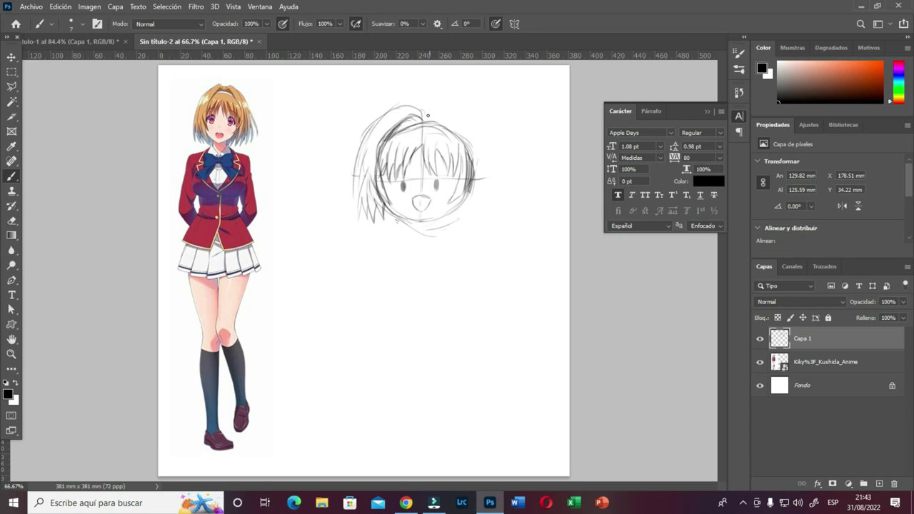
Step: Sketch the right half of the bob hair, from the crown parting down to jagged tips beside the cheek
{"action": "left_click_drag", "start_coordinate": [438, 108], "coordinate": [471, 117]}
{"action": "mouse_move", "coordinate": [471, 189]}
{"action": "left_mouse_down"}
{"action": "mouse_move", "coordinate": [459, 218]}
{"action": "mouse_move", "coordinate": [483, 183]}
{"action": "mouse_move", "coordinate": [472, 215]}
{"action": "mouse_move", "coordinate": [485, 197]}
{"action": "left_mouse_up"}
{"action": "left_click_drag", "start_coordinate": [483, 126], "coordinate": [490, 153]}
{"action": "mouse_move", "coordinate": [467, 113]}
{"action": "left_mouse_down"}
{"action": "mouse_move", "coordinate": [497, 151]}
{"action": "mouse_move", "coordinate": [500, 181]}
{"action": "mouse_move", "coordinate": [486, 131]}
{"action": "mouse_move", "coordinate": [497, 176]}
{"action": "mouse_move", "coordinate": [498, 168]}
{"action": "mouse_move", "coordinate": [496, 196]}
{"action": "mouse_move", "coordinate": [491, 164]}
{"action": "mouse_move", "coordinate": [490, 210]}
{"action": "left_mouse_up"}
{"action": "left_click_drag", "start_coordinate": [487, 216], "coordinate": [490, 184]}
{"action": "mouse_move", "coordinate": [471, 118]}
{"action": "left_mouse_down"}
{"action": "mouse_move", "coordinate": [496, 165]}
{"action": "mouse_move", "coordinate": [496, 195]}
{"action": "left_mouse_up"}
{"action": "left_click_drag", "start_coordinate": [490, 163], "coordinate": [492, 190]}
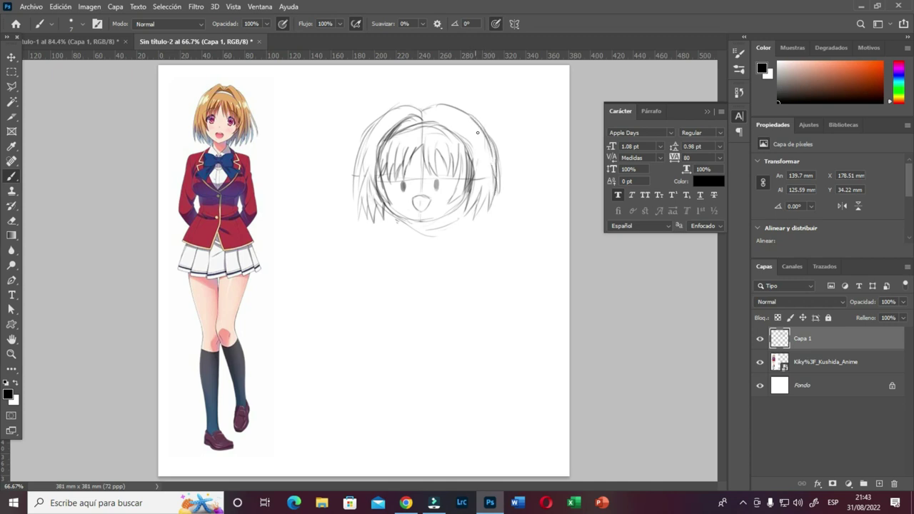
Step: Darken the outer hair contour on both sides and extend the right tips with an outward flick
{"action": "left_click_drag", "start_coordinate": [359, 161], "coordinate": [359, 210]}
{"action": "mouse_move", "coordinate": [369, 140]}
{"action": "left_mouse_down"}
{"action": "mouse_move", "coordinate": [357, 201]}
{"action": "mouse_move", "coordinate": [381, 124]}
{"action": "mouse_move", "coordinate": [422, 107]}
{"action": "mouse_move", "coordinate": [380, 120]}
{"action": "mouse_move", "coordinate": [358, 150]}
{"action": "mouse_move", "coordinate": [359, 199]}
{"action": "left_mouse_up"}
{"action": "mouse_move", "coordinate": [422, 111]}
{"action": "left_mouse_down"}
{"action": "mouse_move", "coordinate": [450, 106]}
{"action": "mouse_move", "coordinate": [477, 123]}
{"action": "mouse_move", "coordinate": [491, 147]}
{"action": "mouse_move", "coordinate": [489, 202]}
{"action": "left_mouse_up"}
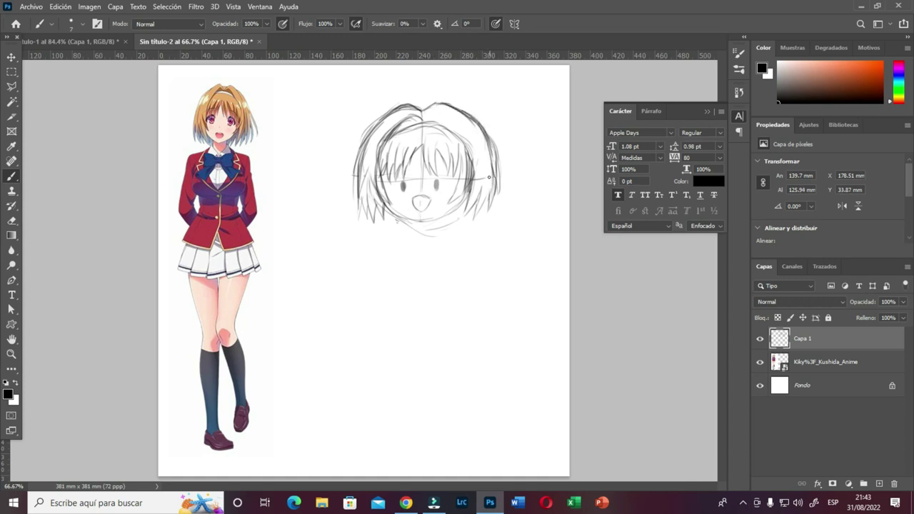
{"action": "mouse_move", "coordinate": [492, 148]}
{"action": "left_mouse_down"}
{"action": "mouse_move", "coordinate": [504, 195]}
{"action": "mouse_move", "coordinate": [486, 197]}
{"action": "mouse_move", "coordinate": [474, 216]}
{"action": "left_mouse_up"}
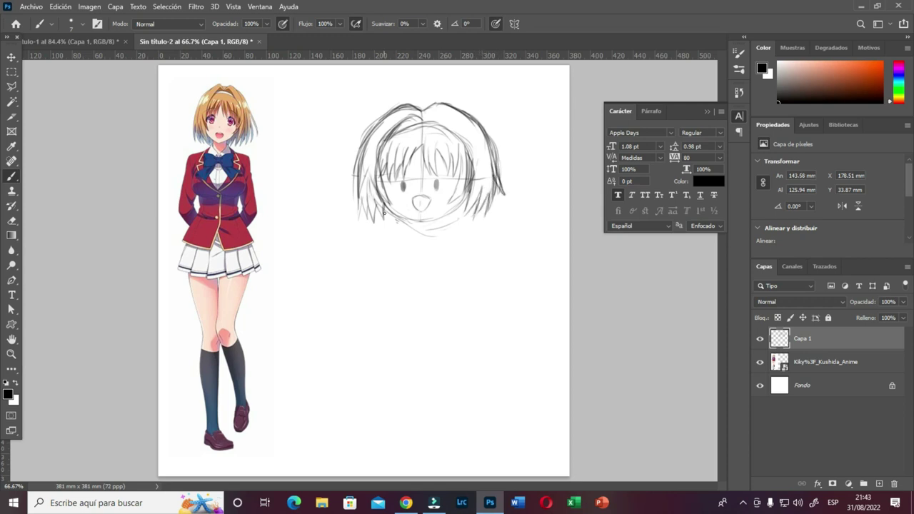
Step: Sketch the outer sides of a small chibi body running from the chin down to foot level
{"action": "left_click_drag", "start_coordinate": [409, 218], "coordinate": [402, 279]}
{"action": "left_click", "coordinate": [424, 325]}
{"action": "mouse_move", "coordinate": [403, 253]}
{"action": "left_mouse_down"}
{"action": "mouse_move", "coordinate": [408, 222]}
{"action": "mouse_move", "coordinate": [401, 283]}
{"action": "mouse_move", "coordinate": [404, 253]}
{"action": "mouse_move", "coordinate": [407, 319]}
{"action": "left_mouse_up"}
{"action": "mouse_move", "coordinate": [436, 218]}
{"action": "left_mouse_down"}
{"action": "mouse_move", "coordinate": [438, 320]}
{"action": "mouse_move", "coordinate": [446, 281]}
{"action": "mouse_move", "coordinate": [439, 321]}
{"action": "mouse_move", "coordinate": [447, 273]}
{"action": "mouse_move", "coordinate": [412, 263]}
{"action": "mouse_move", "coordinate": [414, 319]}
{"action": "left_mouse_up"}
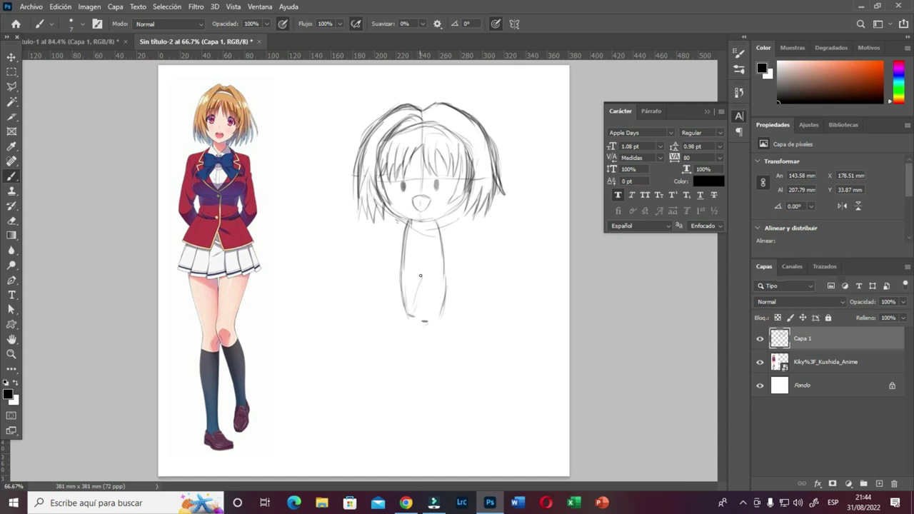
Step: Sketch the two legs, the waistline and a short pleated skirt on the body
{"action": "mouse_move", "coordinate": [422, 275]}
{"action": "left_mouse_down"}
{"action": "mouse_move", "coordinate": [412, 321]}
{"action": "mouse_move", "coordinate": [400, 285]}
{"action": "mouse_move", "coordinate": [414, 316]}
{"action": "left_mouse_up"}
{"action": "left_click_drag", "start_coordinate": [422, 280], "coordinate": [440, 317]}
{"action": "left_click_drag", "start_coordinate": [449, 270], "coordinate": [446, 317]}
{"action": "left_click_drag", "start_coordinate": [439, 228], "coordinate": [445, 316]}
{"action": "mouse_move", "coordinate": [401, 259]}
{"action": "left_mouse_down"}
{"action": "mouse_move", "coordinate": [444, 260]}
{"action": "mouse_move", "coordinate": [406, 279]}
{"action": "mouse_move", "coordinate": [417, 268]}
{"action": "mouse_move", "coordinate": [413, 282]}
{"action": "mouse_move", "coordinate": [432, 280]}
{"action": "mouse_move", "coordinate": [422, 268]}
{"action": "mouse_move", "coordinate": [436, 278]}
{"action": "mouse_move", "coordinate": [435, 267]}
{"action": "mouse_move", "coordinate": [437, 280]}
{"action": "mouse_move", "coordinate": [440, 267]}
{"action": "mouse_move", "coordinate": [443, 278]}
{"action": "mouse_move", "coordinate": [448, 265]}
{"action": "mouse_move", "coordinate": [406, 250]}
{"action": "left_mouse_up"}
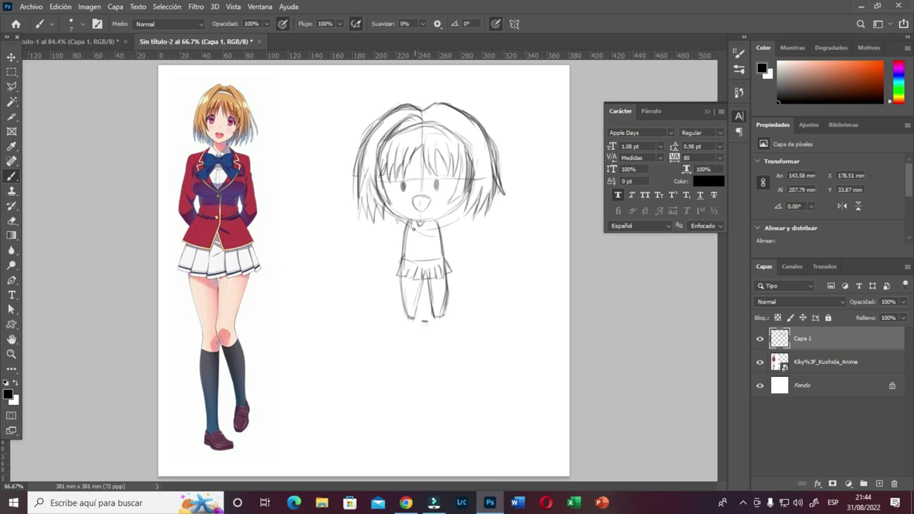
Step: Try a V-shaped neckline on the upper torso and erase its lower lines
{"action": "mouse_move", "coordinate": [414, 224]}
{"action": "left_mouse_down"}
{"action": "mouse_move", "coordinate": [422, 238]}
{"action": "mouse_move", "coordinate": [420, 225]}
{"action": "mouse_move", "coordinate": [395, 240]}
{"action": "left_mouse_up"}
{"action": "key", "text": "z"}
{"action": "scroll", "coordinate": [390, 208], "scroll_direction": "up", "scroll_amount": 2}
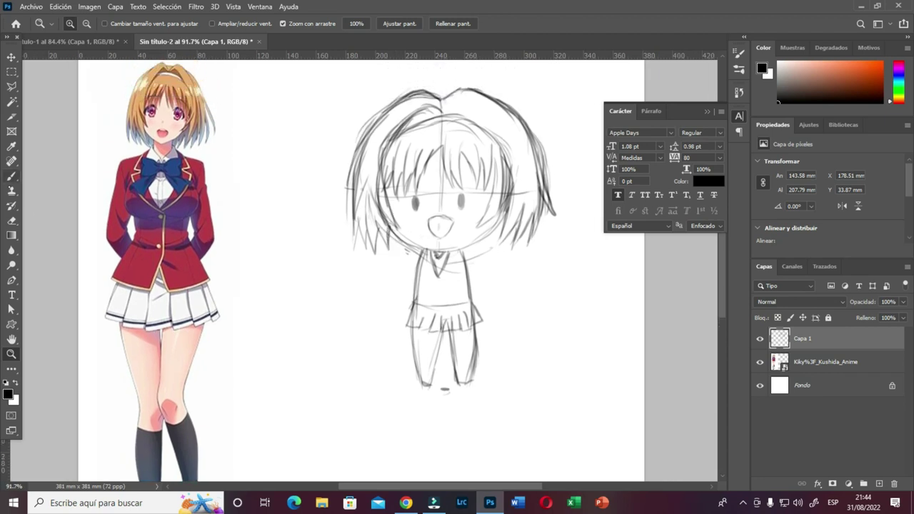
{"action": "left_click", "coordinate": [11, 177]}
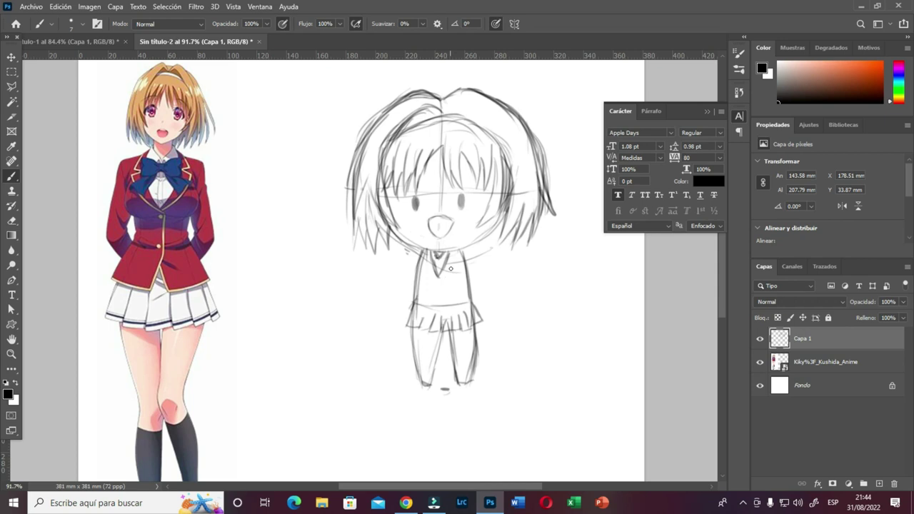
{"action": "mouse_move", "coordinate": [432, 252]}
{"action": "left_mouse_down"}
{"action": "mouse_move", "coordinate": [436, 274]}
{"action": "mouse_move", "coordinate": [447, 253]}
{"action": "left_mouse_up"}
{"action": "left_click_drag", "start_coordinate": [432, 256], "coordinate": [442, 283]}
{"action": "key", "text": "e"}
{"action": "mouse_move", "coordinate": [438, 282]}
{"action": "left_mouse_down"}
{"action": "mouse_move", "coordinate": [429, 255]}
{"action": "mouse_move", "coordinate": [437, 281]}
{"action": "mouse_move", "coordinate": [452, 268]}
{"action": "left_mouse_up"}
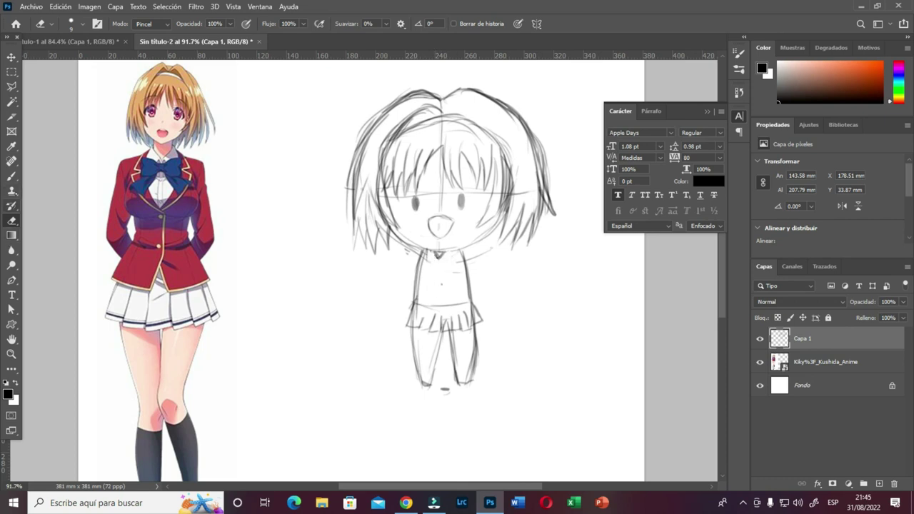
Step: Draw the jacket's lapels, front opening and curved hem, and add the left arm bent behind the back
{"action": "key", "text": "b"}
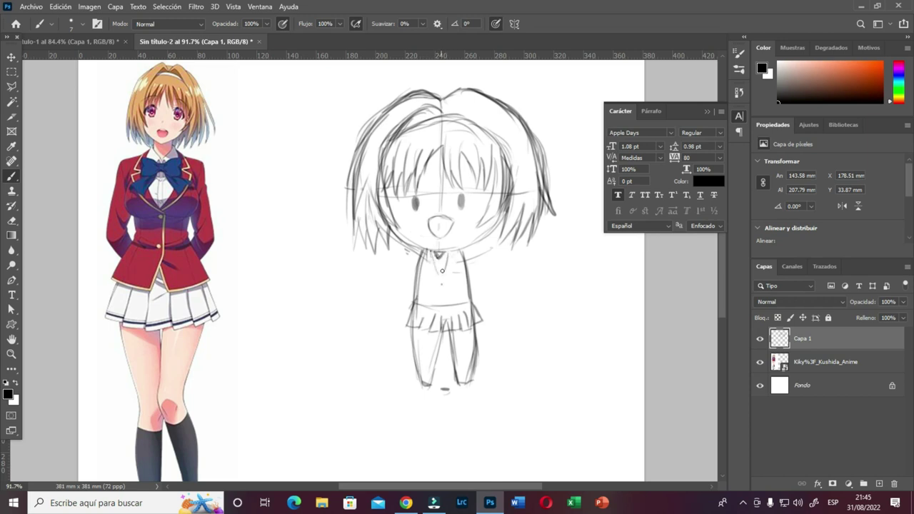
{"action": "mouse_move", "coordinate": [432, 250]}
{"action": "left_mouse_down"}
{"action": "mouse_move", "coordinate": [441, 300]}
{"action": "mouse_move", "coordinate": [430, 312]}
{"action": "mouse_move", "coordinate": [410, 305]}
{"action": "mouse_move", "coordinate": [430, 313]}
{"action": "mouse_move", "coordinate": [442, 291]}
{"action": "mouse_move", "coordinate": [440, 305]}
{"action": "mouse_move", "coordinate": [479, 295]}
{"action": "mouse_move", "coordinate": [463, 305]}
{"action": "mouse_move", "coordinate": [471, 282]}
{"action": "left_mouse_up"}
{"action": "mouse_move", "coordinate": [427, 251]}
{"action": "left_mouse_down"}
{"action": "mouse_move", "coordinate": [438, 276]}
{"action": "mouse_move", "coordinate": [425, 268]}
{"action": "mouse_move", "coordinate": [439, 275]}
{"action": "mouse_move", "coordinate": [461, 256]}
{"action": "mouse_move", "coordinate": [441, 279]}
{"action": "left_mouse_up"}
{"action": "mouse_move", "coordinate": [415, 249]}
{"action": "left_mouse_down"}
{"action": "mouse_move", "coordinate": [400, 281]}
{"action": "mouse_move", "coordinate": [405, 274]}
{"action": "mouse_move", "coordinate": [412, 305]}
{"action": "mouse_move", "coordinate": [401, 283]}
{"action": "mouse_move", "coordinate": [410, 299]}
{"action": "mouse_move", "coordinate": [404, 273]}
{"action": "mouse_move", "coordinate": [409, 295]}
{"action": "mouse_move", "coordinate": [420, 260]}
{"action": "mouse_move", "coordinate": [414, 285]}
{"action": "mouse_move", "coordinate": [417, 276]}
{"action": "mouse_move", "coordinate": [413, 304]}
{"action": "left_mouse_up"}
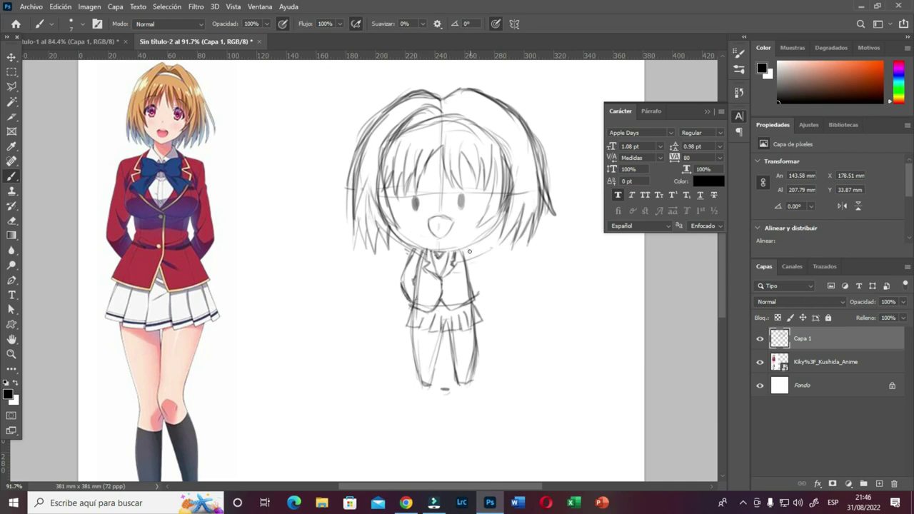
Step: Draw the right arm bent behind the back, darken the left arm, and add a bow tie at the collar
{"action": "left_click_drag", "start_coordinate": [472, 254], "coordinate": [487, 281]}
{"action": "left_click_drag", "start_coordinate": [470, 252], "coordinate": [482, 284]}
{"action": "mouse_move", "coordinate": [400, 266]}
{"action": "left_mouse_down"}
{"action": "mouse_move", "coordinate": [407, 296]}
{"action": "mouse_move", "coordinate": [398, 277]}
{"action": "mouse_move", "coordinate": [410, 255]}
{"action": "mouse_move", "coordinate": [398, 281]}
{"action": "mouse_move", "coordinate": [404, 293]}
{"action": "left_mouse_up"}
{"action": "left_click_drag", "start_coordinate": [412, 251], "coordinate": [405, 261]}
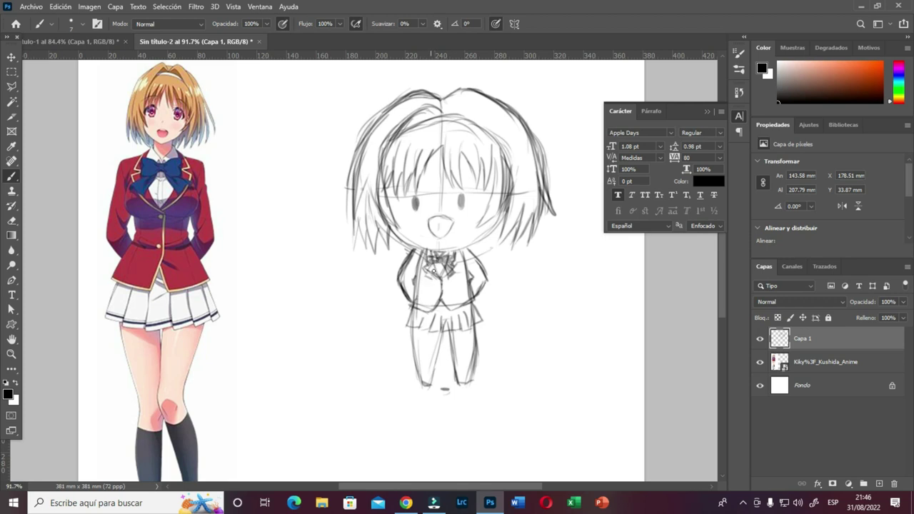
{"action": "left_click_drag", "start_coordinate": [431, 266], "coordinate": [434, 277]}
Step: Erase leftover guide lines around the mouth and chin, and add short hair strands below the jaw beside the neck
{"action": "key", "text": "e"}
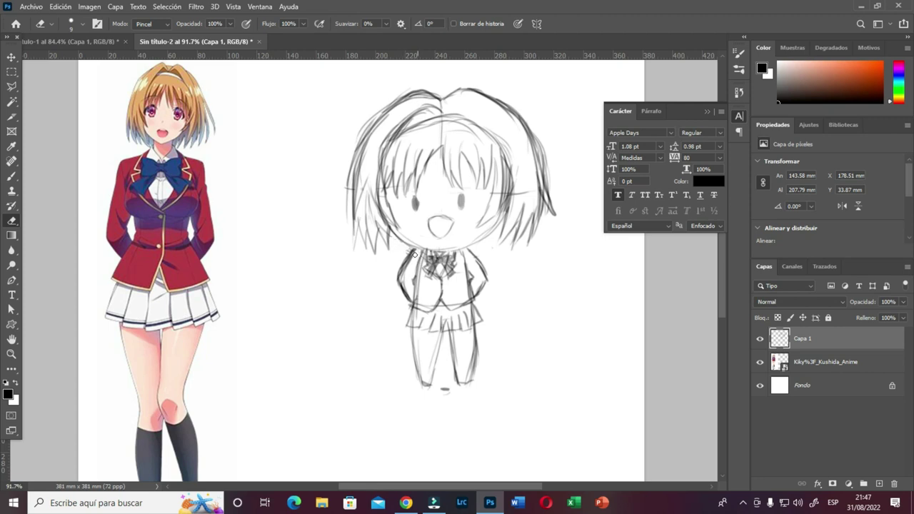
{"action": "key", "text": "b"}
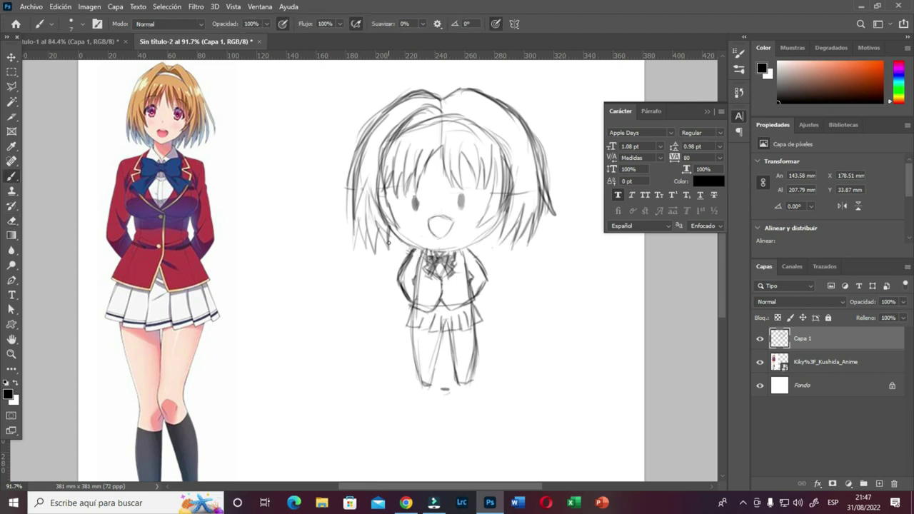
{"action": "mouse_move", "coordinate": [399, 244]}
{"action": "left_mouse_down"}
{"action": "mouse_move", "coordinate": [410, 248]}
{"action": "mouse_move", "coordinate": [392, 243]}
{"action": "mouse_move", "coordinate": [392, 250]}
{"action": "left_mouse_up"}
Step: Add the knee-sock lines and darker lower-leg contours, and shade two small dark shoes at the feet
{"action": "left_click_drag", "start_coordinate": [473, 353], "coordinate": [468, 383]}
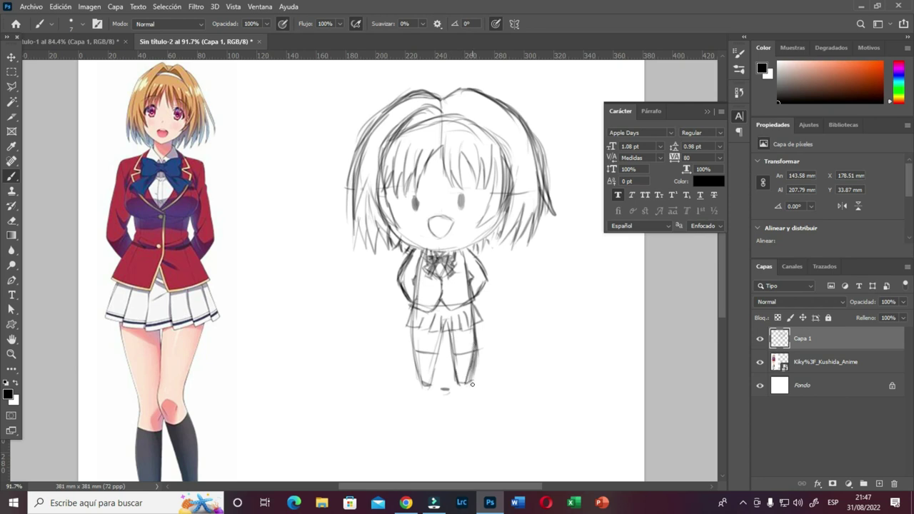
{"action": "left_click_drag", "start_coordinate": [472, 329], "coordinate": [467, 379]}
{"action": "scroll", "coordinate": [339, 363], "scroll_direction": "down", "scroll_amount": 5}
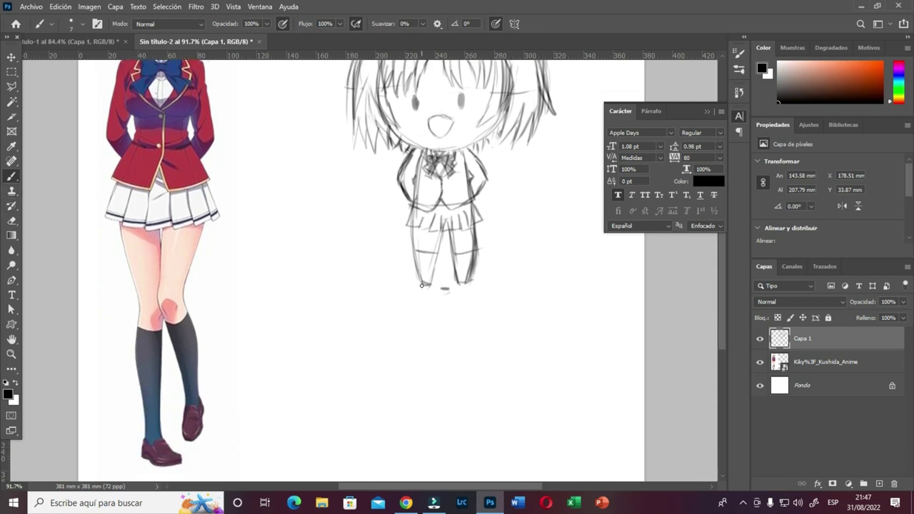
{"action": "left_click_drag", "start_coordinate": [423, 282], "coordinate": [430, 288]}
{"action": "left_click_drag", "start_coordinate": [462, 286], "coordinate": [461, 286]}
{"action": "left_click_drag", "start_coordinate": [427, 286], "coordinate": [425, 288]}
Step: Retrace the right outer hair contour from the crown to the tips with darker strokes
{"action": "scroll", "coordinate": [419, 238], "scroll_direction": "up", "scroll_amount": 6}
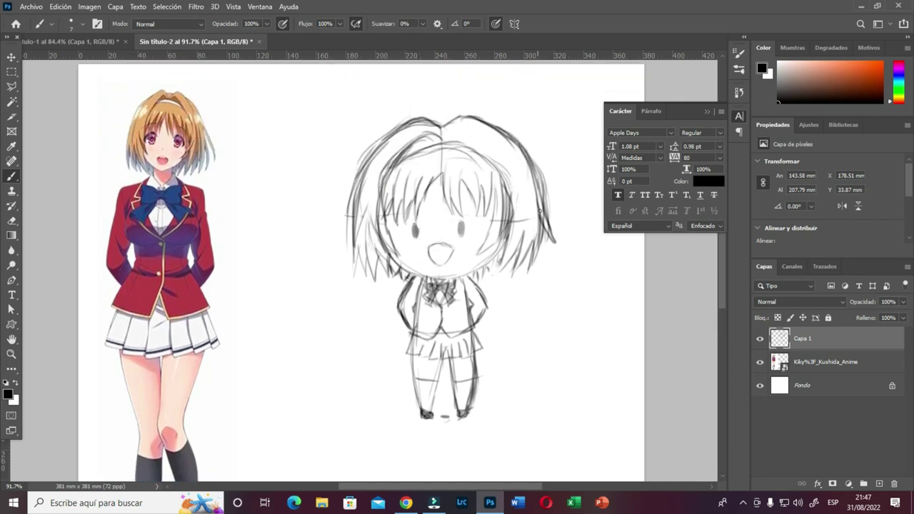
{"action": "mouse_move", "coordinate": [468, 118]}
{"action": "left_mouse_down"}
{"action": "mouse_move", "coordinate": [501, 136]}
{"action": "mouse_move", "coordinate": [528, 170]}
{"action": "mouse_move", "coordinate": [517, 148]}
{"action": "mouse_move", "coordinate": [539, 202]}
{"action": "left_mouse_up"}
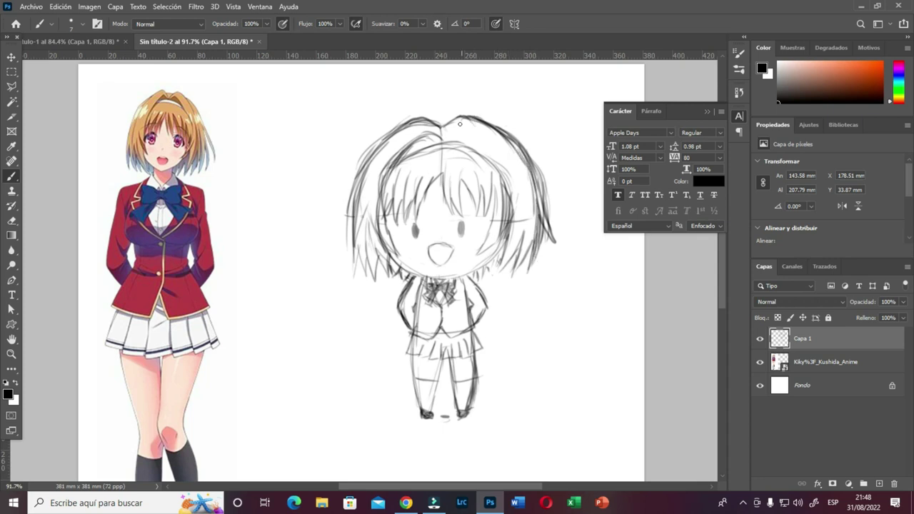
{"action": "mouse_move", "coordinate": [445, 127]}
{"action": "left_mouse_down"}
{"action": "mouse_move", "coordinate": [477, 127]}
{"action": "mouse_move", "coordinate": [506, 151]}
{"action": "mouse_move", "coordinate": [487, 130]}
{"action": "mouse_move", "coordinate": [519, 158]}
{"action": "mouse_move", "coordinate": [504, 140]}
{"action": "mouse_move", "coordinate": [534, 192]}
{"action": "mouse_move", "coordinate": [536, 260]}
{"action": "left_mouse_up"}
Step: Erase the right outer hair contour and redraw it closer to the head, with strands flaring outward at the tips
{"action": "key", "text": "e"}
{"action": "mouse_move", "coordinate": [496, 133]}
{"action": "left_mouse_down"}
{"action": "mouse_move", "coordinate": [482, 105]}
{"action": "mouse_move", "coordinate": [528, 137]}
{"action": "mouse_move", "coordinate": [484, 109]}
{"action": "mouse_move", "coordinate": [540, 166]}
{"action": "mouse_move", "coordinate": [533, 152]}
{"action": "mouse_move", "coordinate": [553, 243]}
{"action": "mouse_move", "coordinate": [511, 132]}
{"action": "mouse_move", "coordinate": [475, 118]}
{"action": "mouse_move", "coordinate": [534, 176]}
{"action": "mouse_move", "coordinate": [544, 208]}
{"action": "mouse_move", "coordinate": [522, 180]}
{"action": "mouse_move", "coordinate": [544, 226]}
{"action": "mouse_move", "coordinate": [538, 259]}
{"action": "mouse_move", "coordinate": [536, 217]}
{"action": "mouse_move", "coordinate": [499, 222]}
{"action": "left_mouse_up"}
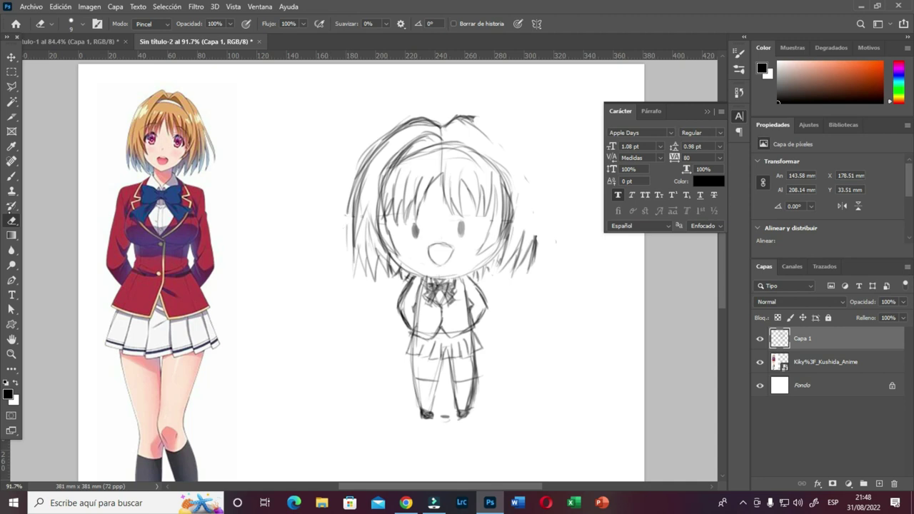
{"action": "key", "text": "b"}
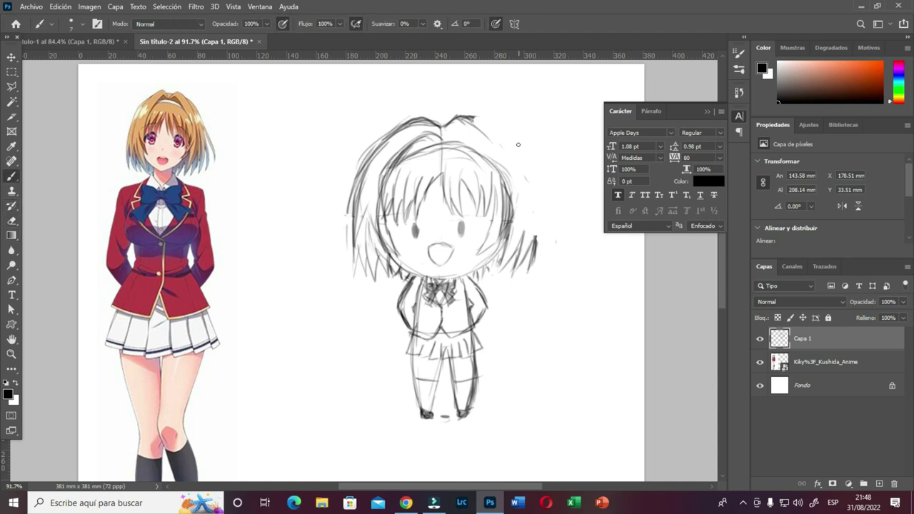
{"action": "mouse_move", "coordinate": [468, 117]}
{"action": "left_mouse_down"}
{"action": "mouse_move", "coordinate": [512, 162]}
{"action": "mouse_move", "coordinate": [483, 120]}
{"action": "mouse_move", "coordinate": [506, 147]}
{"action": "mouse_move", "coordinate": [474, 118]}
{"action": "mouse_move", "coordinate": [528, 182]}
{"action": "mouse_move", "coordinate": [522, 173]}
{"action": "mouse_move", "coordinate": [526, 247]}
{"action": "mouse_move", "coordinate": [533, 228]}
{"action": "mouse_move", "coordinate": [520, 267]}
{"action": "left_mouse_up"}
{"action": "left_click_drag", "start_coordinate": [532, 215], "coordinate": [527, 253]}
{"action": "mouse_move", "coordinate": [515, 155]}
{"action": "left_mouse_down"}
{"action": "mouse_move", "coordinate": [531, 188]}
{"action": "mouse_move", "coordinate": [530, 258]}
{"action": "left_mouse_up"}
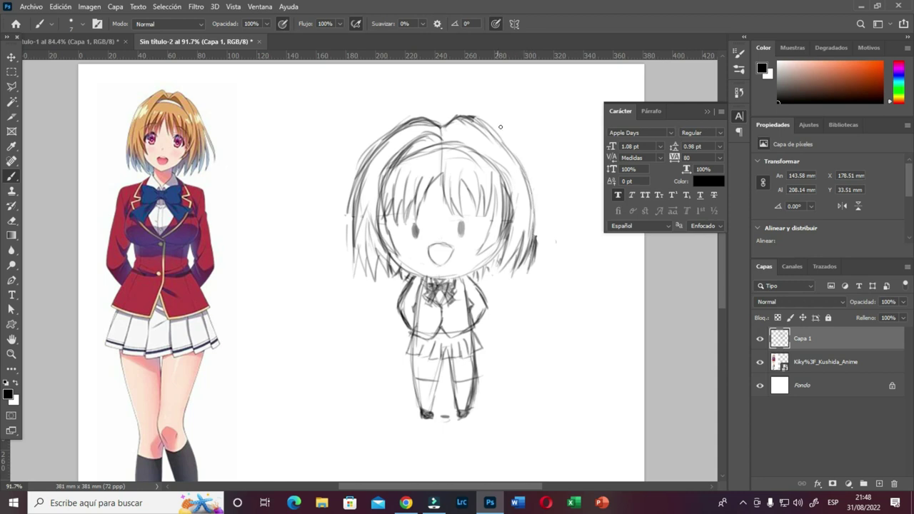
{"action": "left_click_drag", "start_coordinate": [523, 161], "coordinate": [555, 228]}
{"action": "mouse_move", "coordinate": [531, 187]}
{"action": "left_mouse_down"}
{"action": "mouse_move", "coordinate": [555, 231]}
{"action": "mouse_move", "coordinate": [529, 181]}
{"action": "mouse_move", "coordinate": [540, 212]}
{"action": "left_mouse_up"}
{"action": "mouse_move", "coordinate": [525, 164]}
{"action": "left_mouse_down"}
{"action": "mouse_move", "coordinate": [548, 212]}
{"action": "mouse_move", "coordinate": [542, 255]}
{"action": "left_mouse_up"}
{"action": "left_click_drag", "start_coordinate": [539, 214], "coordinate": [542, 250]}
Step: Darken the left outer hair contour and its lower strands, and retrace the mouth's upper line
{"action": "left_click_drag", "start_coordinate": [359, 171], "coordinate": [349, 232]}
{"action": "left_click_drag", "start_coordinate": [351, 195], "coordinate": [355, 280]}
{"action": "left_click_drag", "start_coordinate": [359, 248], "coordinate": [361, 280]}
{"action": "left_click_drag", "start_coordinate": [367, 249], "coordinate": [370, 280]}
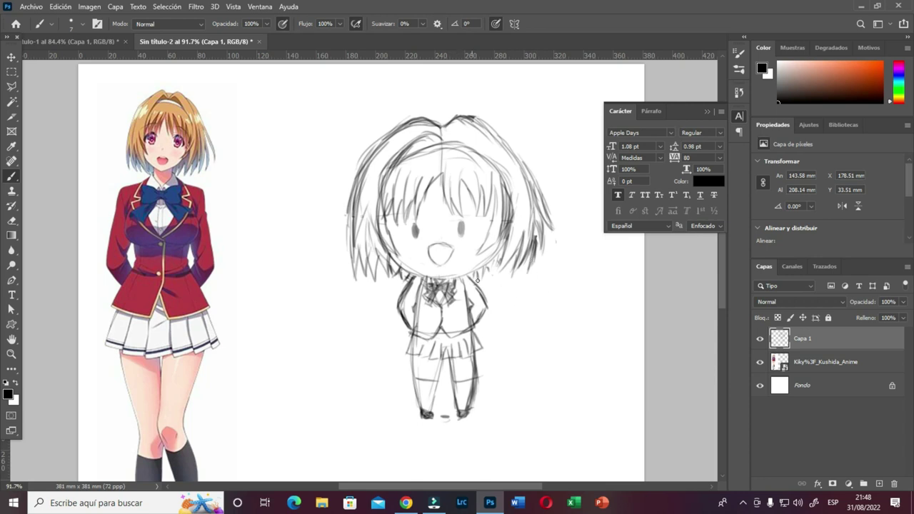
{"action": "left_click_drag", "start_coordinate": [435, 246], "coordinate": [448, 247]}
Step: Sample the reference jacket's red and colour the chibi's jacket and sleeves, enlarging the brush to 26 px
{"action": "left_click", "coordinate": [11, 147]}
{"action": "left_click", "coordinate": [189, 251]}
{"action": "left_click", "coordinate": [188, 284]}
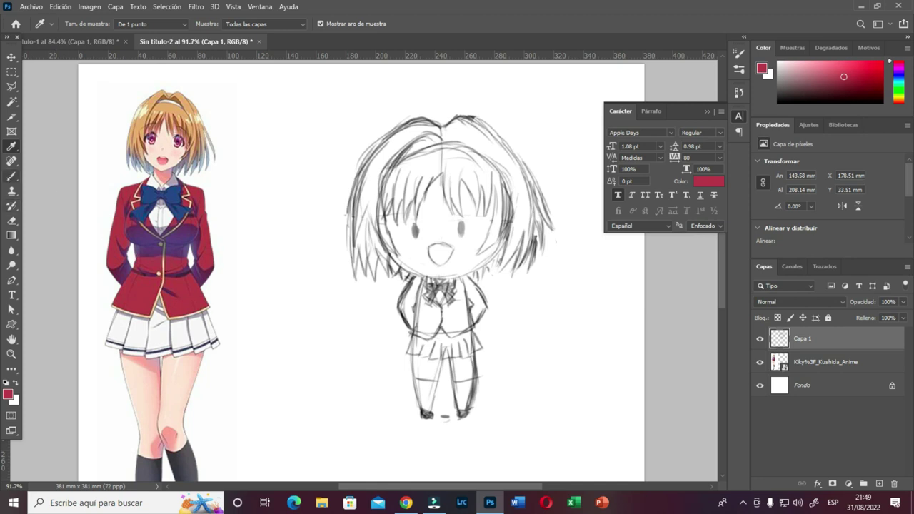
{"action": "left_click", "coordinate": [11, 177]}
{"action": "mouse_move", "coordinate": [412, 305]}
{"action": "left_mouse_down"}
{"action": "mouse_move", "coordinate": [413, 288]}
{"action": "mouse_move", "coordinate": [404, 314]}
{"action": "mouse_move", "coordinate": [417, 285]}
{"action": "mouse_move", "coordinate": [413, 326]}
{"action": "left_mouse_up"}
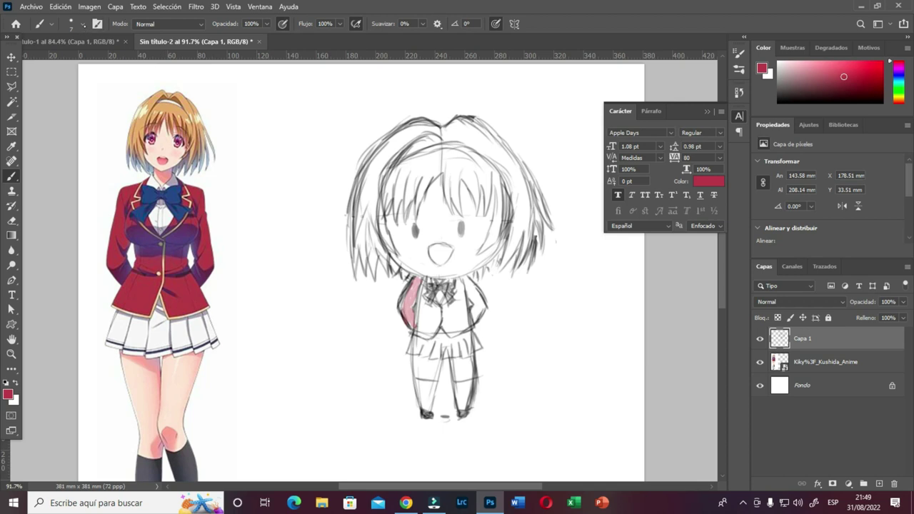
{"action": "left_click", "coordinate": [70, 23]}
{"action": "type", "text": "26"}
{"action": "key", "text": "Return"}
{"action": "mouse_move", "coordinate": [426, 316]}
{"action": "left_mouse_down"}
{"action": "mouse_move", "coordinate": [422, 284]}
{"action": "mouse_move", "coordinate": [421, 304]}
{"action": "mouse_move", "coordinate": [447, 326]}
{"action": "mouse_move", "coordinate": [446, 309]}
{"action": "mouse_move", "coordinate": [456, 330]}
{"action": "mouse_move", "coordinate": [443, 324]}
{"action": "mouse_move", "coordinate": [467, 322]}
{"action": "mouse_move", "coordinate": [459, 326]}
{"action": "mouse_move", "coordinate": [452, 314]}
{"action": "mouse_move", "coordinate": [459, 283]}
{"action": "mouse_move", "coordinate": [463, 310]}
{"action": "mouse_move", "coordinate": [461, 287]}
{"action": "mouse_move", "coordinate": [477, 306]}
{"action": "left_mouse_up"}
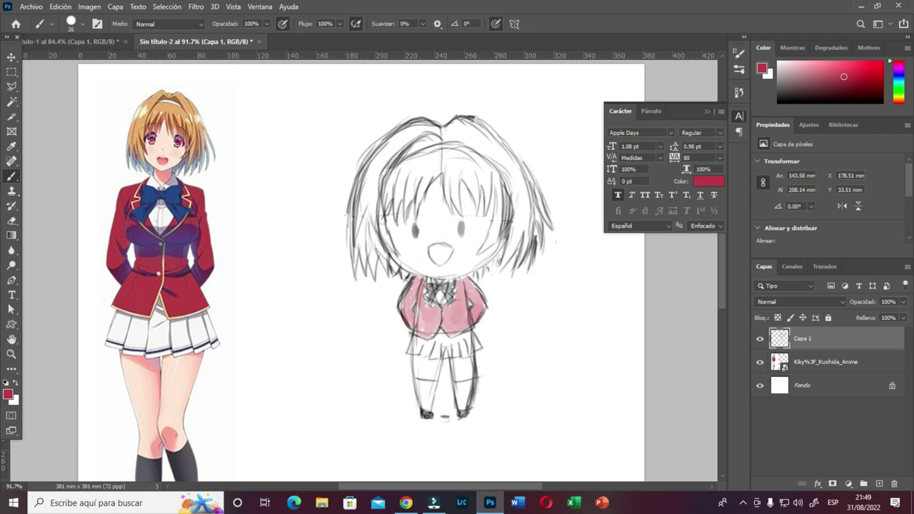
Step: Sample the dark grey of the reference socks and fill both of the chibi's knee socks
{"action": "left_click", "coordinate": [11, 146]}
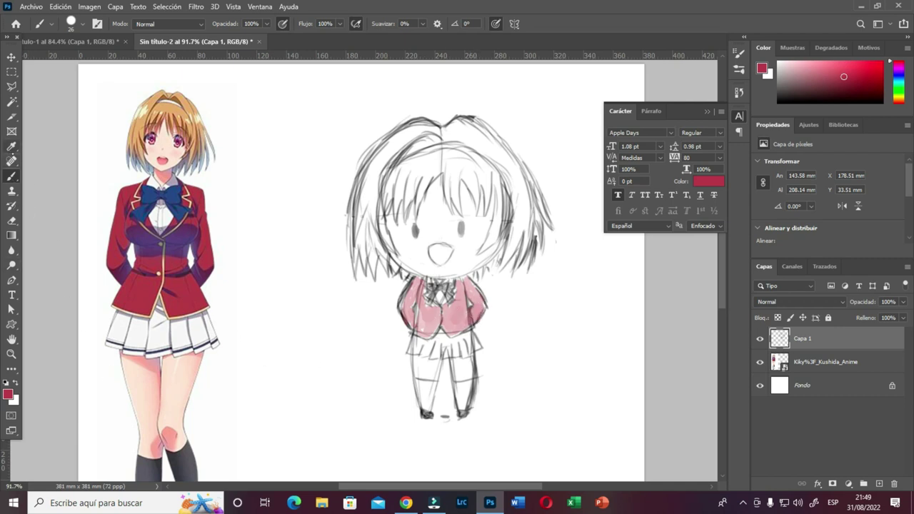
{"action": "left_click", "coordinate": [178, 461]}
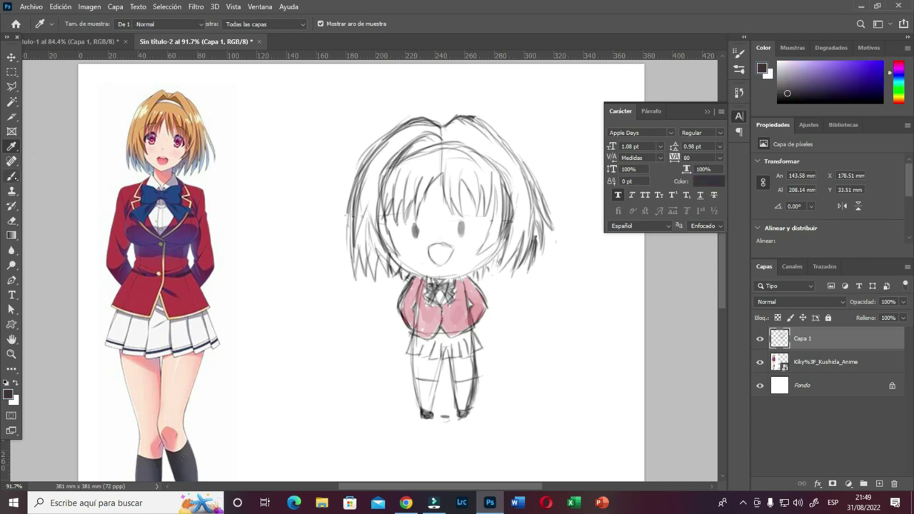
{"action": "left_click", "coordinate": [11, 176]}
{"action": "mouse_move", "coordinate": [427, 404]}
{"action": "left_mouse_down"}
{"action": "mouse_move", "coordinate": [417, 386]}
{"action": "mouse_move", "coordinate": [429, 379]}
{"action": "mouse_move", "coordinate": [432, 392]}
{"action": "mouse_move", "coordinate": [424, 399]}
{"action": "mouse_move", "coordinate": [424, 385]}
{"action": "mouse_move", "coordinate": [421, 404]}
{"action": "mouse_move", "coordinate": [467, 401]}
{"action": "mouse_move", "coordinate": [460, 387]}
{"action": "mouse_move", "coordinate": [457, 400]}
{"action": "mouse_move", "coordinate": [466, 382]}
{"action": "mouse_move", "coordinate": [462, 400]}
{"action": "left_mouse_up"}
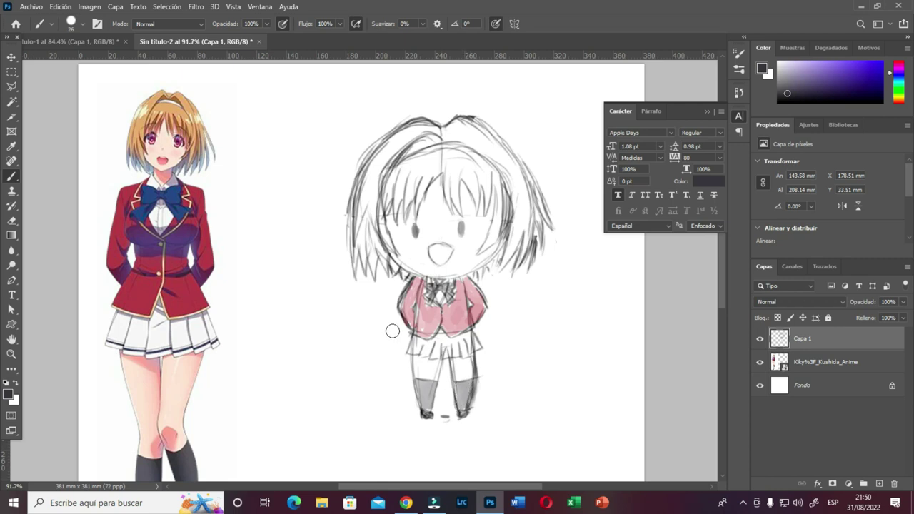
Step: Sample the reference hair's light orange and colour the chibi's fringe, crown and side hair
{"action": "left_click", "coordinate": [12, 146]}
{"action": "left_click", "coordinate": [169, 104]}
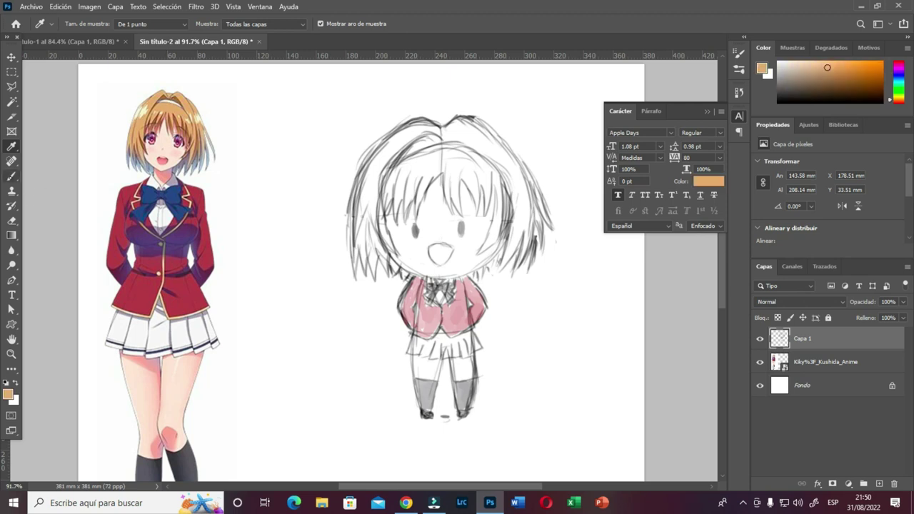
{"action": "left_click", "coordinate": [12, 176]}
{"action": "mouse_move", "coordinate": [419, 172]}
{"action": "left_mouse_down"}
{"action": "mouse_move", "coordinate": [407, 193]}
{"action": "mouse_move", "coordinate": [426, 166]}
{"action": "mouse_move", "coordinate": [425, 186]}
{"action": "mouse_move", "coordinate": [438, 151]}
{"action": "mouse_move", "coordinate": [402, 173]}
{"action": "mouse_move", "coordinate": [396, 162]}
{"action": "mouse_move", "coordinate": [397, 203]}
{"action": "mouse_move", "coordinate": [408, 178]}
{"action": "mouse_move", "coordinate": [406, 211]}
{"action": "mouse_move", "coordinate": [414, 186]}
{"action": "mouse_move", "coordinate": [414, 213]}
{"action": "mouse_move", "coordinate": [376, 218]}
{"action": "mouse_move", "coordinate": [365, 241]}
{"action": "mouse_move", "coordinate": [360, 213]}
{"action": "mouse_move", "coordinate": [364, 265]}
{"action": "mouse_move", "coordinate": [377, 242]}
{"action": "mouse_move", "coordinate": [383, 258]}
{"action": "mouse_move", "coordinate": [389, 247]}
{"action": "mouse_move", "coordinate": [377, 203]}
{"action": "mouse_move", "coordinate": [371, 229]}
{"action": "mouse_move", "coordinate": [366, 204]}
{"action": "mouse_move", "coordinate": [400, 137]}
{"action": "mouse_move", "coordinate": [386, 150]}
{"action": "mouse_move", "coordinate": [413, 127]}
{"action": "mouse_move", "coordinate": [405, 140]}
{"action": "mouse_move", "coordinate": [417, 135]}
{"action": "mouse_move", "coordinate": [435, 147]}
{"action": "mouse_move", "coordinate": [413, 151]}
{"action": "mouse_move", "coordinate": [460, 125]}
{"action": "mouse_move", "coordinate": [448, 145]}
{"action": "mouse_move", "coordinate": [448, 194]}
{"action": "mouse_move", "coordinate": [456, 182]}
{"action": "mouse_move", "coordinate": [443, 148]}
{"action": "mouse_move", "coordinate": [481, 200]}
{"action": "mouse_move", "coordinate": [484, 185]}
{"action": "mouse_move", "coordinate": [486, 201]}
{"action": "mouse_move", "coordinate": [482, 176]}
{"action": "mouse_move", "coordinate": [466, 172]}
{"action": "mouse_move", "coordinate": [474, 189]}
{"action": "mouse_move", "coordinate": [458, 187]}
{"action": "mouse_move", "coordinate": [459, 207]}
{"action": "mouse_move", "coordinate": [448, 207]}
{"action": "mouse_move", "coordinate": [457, 149]}
{"action": "mouse_move", "coordinate": [480, 155]}
{"action": "mouse_move", "coordinate": [504, 206]}
{"action": "mouse_move", "coordinate": [484, 246]}
{"action": "mouse_move", "coordinate": [502, 212]}
{"action": "mouse_move", "coordinate": [511, 258]}
{"action": "mouse_move", "coordinate": [526, 246]}
{"action": "mouse_move", "coordinate": [539, 200]}
{"action": "mouse_move", "coordinate": [502, 265]}
{"action": "mouse_move", "coordinate": [523, 254]}
{"action": "mouse_move", "coordinate": [515, 214]}
{"action": "mouse_move", "coordinate": [523, 195]}
{"action": "mouse_move", "coordinate": [475, 147]}
{"action": "mouse_move", "coordinate": [467, 120]}
{"action": "mouse_move", "coordinate": [531, 183]}
{"action": "left_mouse_up"}
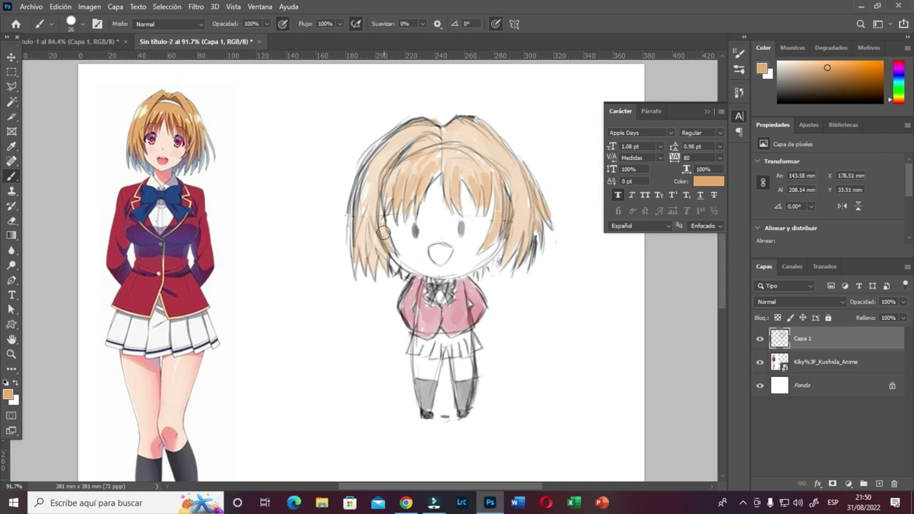
{"action": "mouse_move", "coordinate": [391, 184]}
{"action": "left_mouse_down"}
{"action": "mouse_move", "coordinate": [357, 260]}
{"action": "mouse_move", "coordinate": [382, 257]}
{"action": "mouse_move", "coordinate": [363, 229]}
{"action": "mouse_move", "coordinate": [386, 261]}
{"action": "left_mouse_up"}
{"action": "mouse_move", "coordinate": [534, 221]}
{"action": "left_mouse_down"}
{"action": "mouse_move", "coordinate": [507, 258]}
{"action": "mouse_move", "coordinate": [519, 223]}
{"action": "mouse_move", "coordinate": [523, 259]}
{"action": "mouse_move", "coordinate": [531, 212]}
{"action": "mouse_move", "coordinate": [543, 229]}
{"action": "mouse_move", "coordinate": [535, 198]}
{"action": "mouse_move", "coordinate": [548, 221]}
{"action": "left_mouse_up"}
{"action": "mouse_move", "coordinate": [419, 143]}
{"action": "left_mouse_down"}
{"action": "mouse_move", "coordinate": [424, 129]}
{"action": "mouse_move", "coordinate": [445, 133]}
{"action": "mouse_move", "coordinate": [425, 131]}
{"action": "left_mouse_up"}
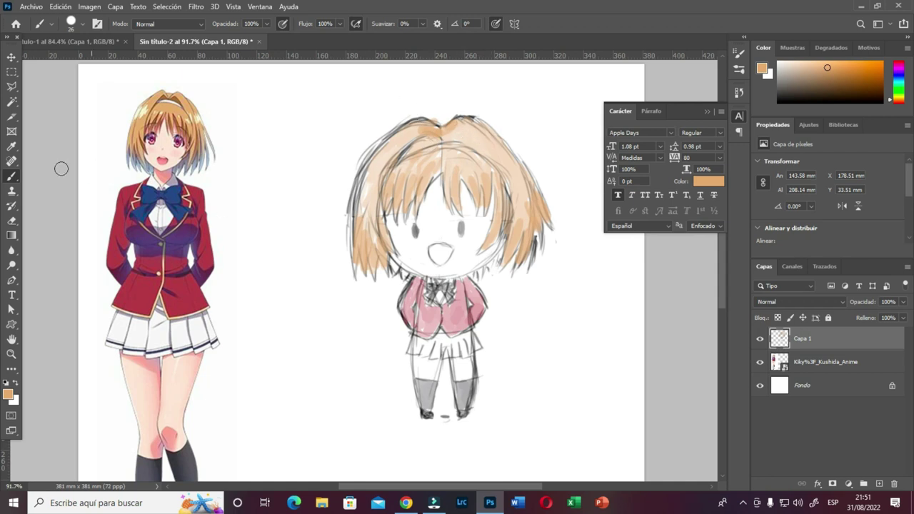
Step: With a black 7 px brush, draw the headband outlines across the crown and darken the right inner hair contour
{"action": "key", "text": "d"}
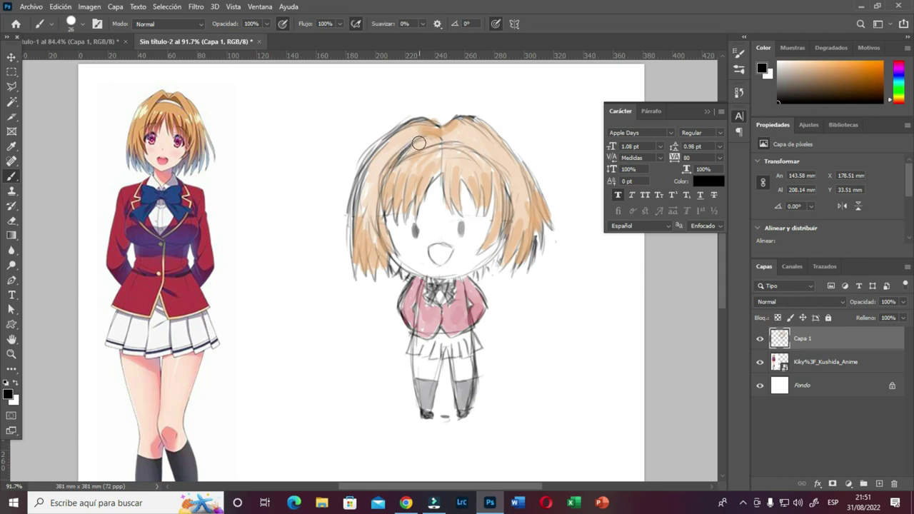
{"action": "left_click_drag", "start_coordinate": [437, 127], "coordinate": [412, 149]}
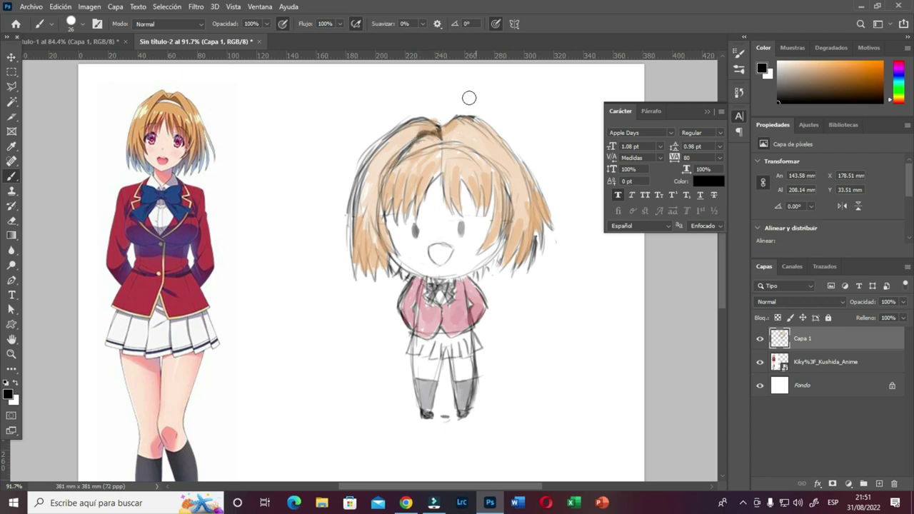
{"action": "key", "text": "ctrl+z"}
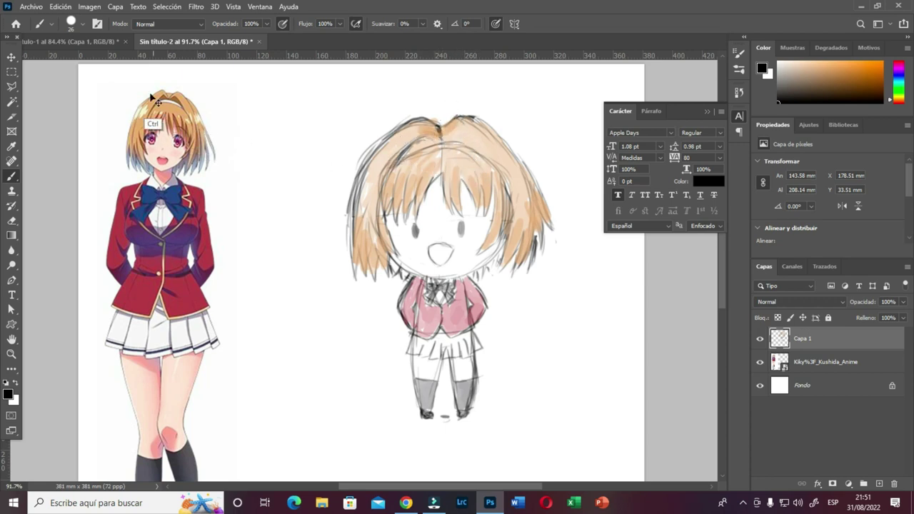
{"action": "left_click", "coordinate": [82, 24]}
{"action": "left_click", "coordinate": [117, 45]}
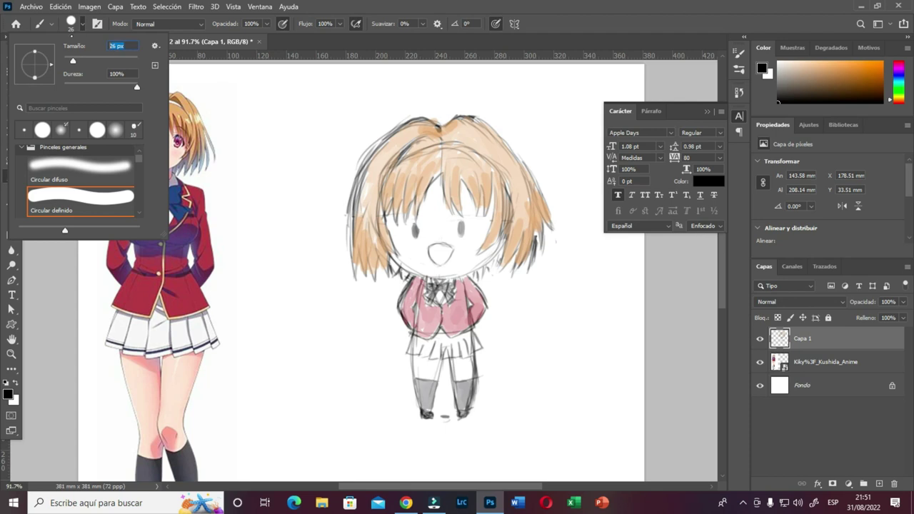
{"action": "type", "text": "7"}
{"action": "key", "text": "Return"}
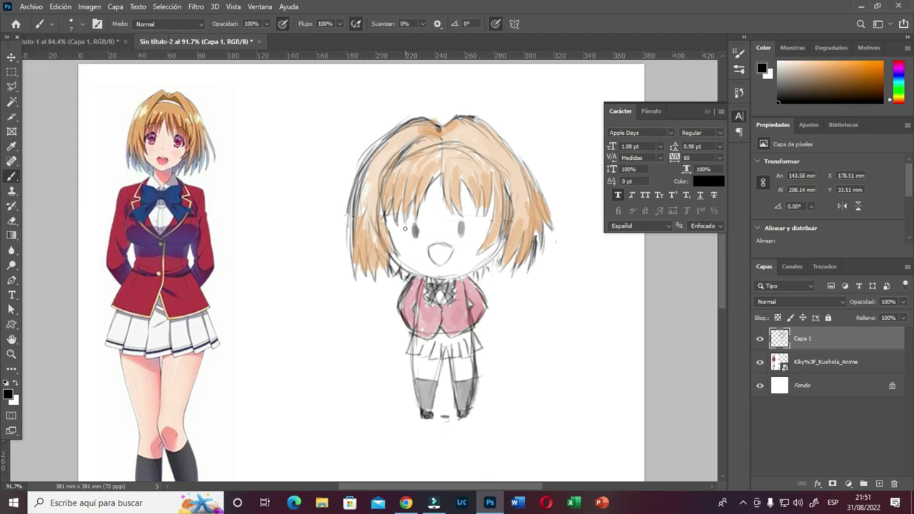
{"action": "right_click", "coordinate": [418, 135]}
{"action": "key", "text": "Escape"}
{"action": "left_click_drag", "start_coordinate": [501, 165], "coordinate": [509, 222]}
{"action": "mouse_move", "coordinate": [479, 135]}
{"action": "left_mouse_down"}
{"action": "mouse_move", "coordinate": [505, 192]}
{"action": "mouse_move", "coordinate": [500, 168]}
{"action": "mouse_move", "coordinate": [507, 218]}
{"action": "left_mouse_up"}
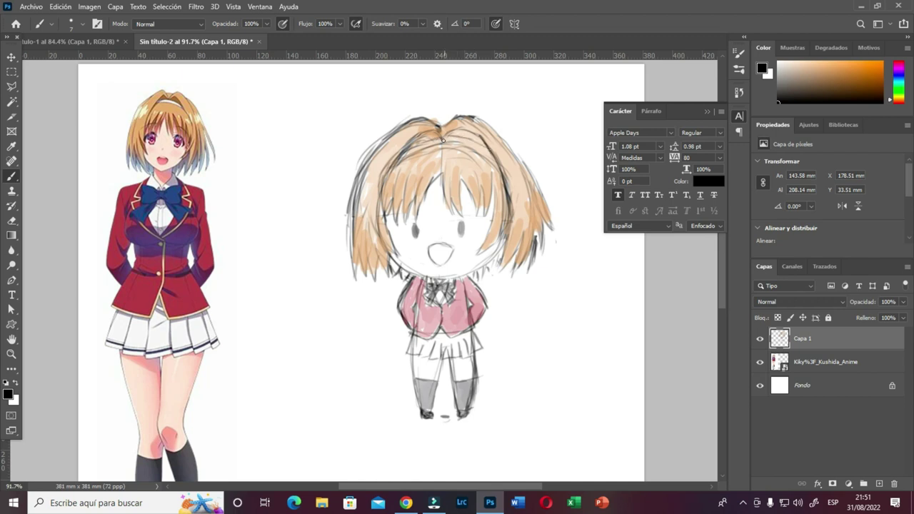
{"action": "left_click_drag", "start_coordinate": [450, 139], "coordinate": [480, 145]}
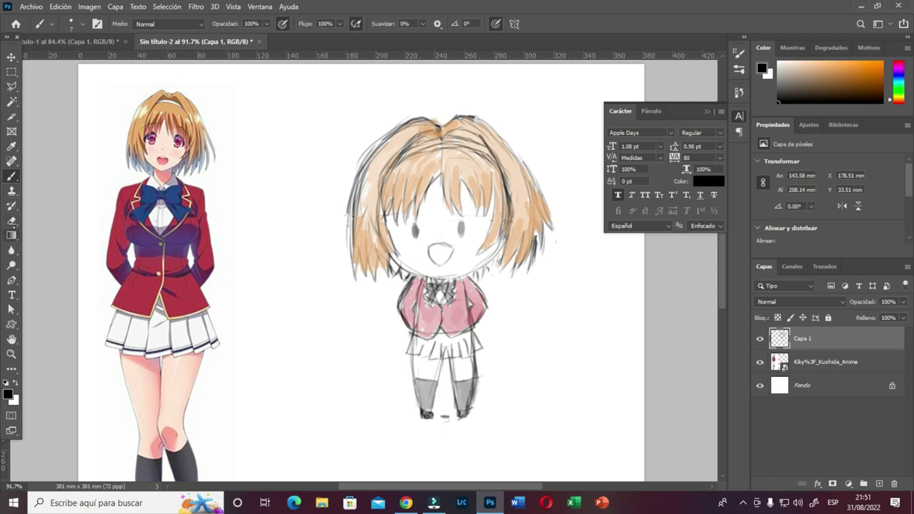
Step: Erase the hair colour and sketch lines inside the headband to leave a clean white band
{"action": "key", "text": "e"}
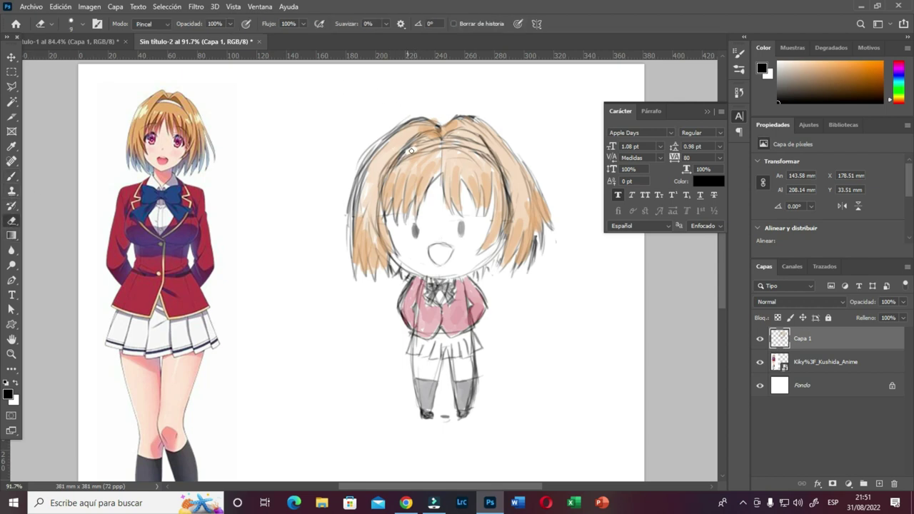
{"action": "left_click_drag", "start_coordinate": [419, 150], "coordinate": [483, 148]}
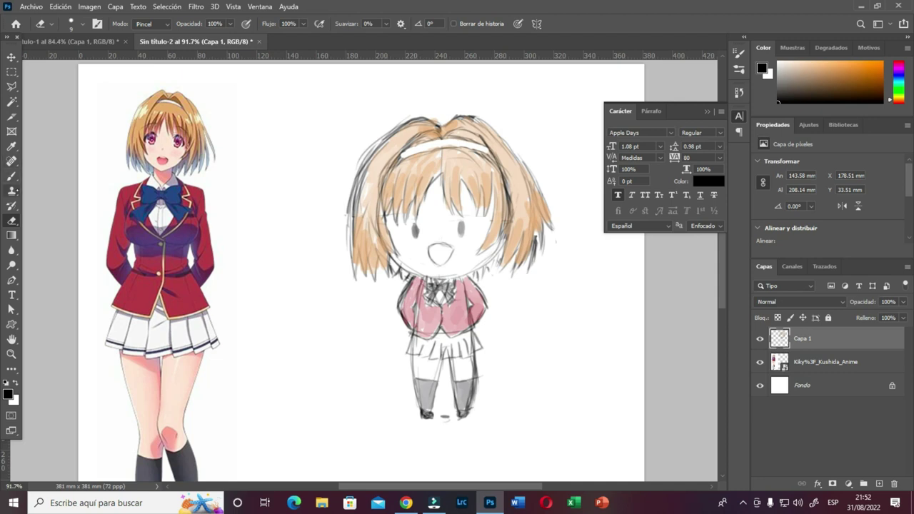
{"action": "left_click", "coordinate": [11, 176]}
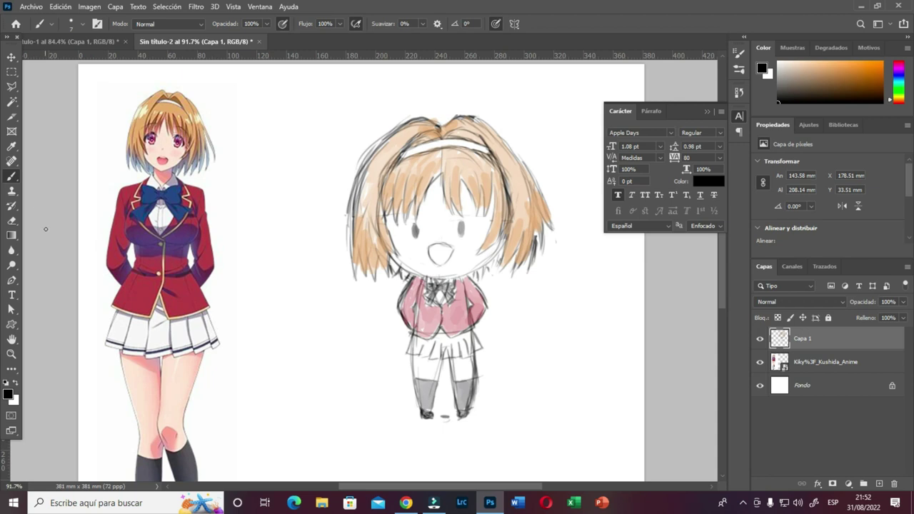
Step: Sample the grey-violet of the reference skirt's stripe and paint a matching stripe along the chibi skirt's hem
{"action": "left_click", "coordinate": [12, 162]}
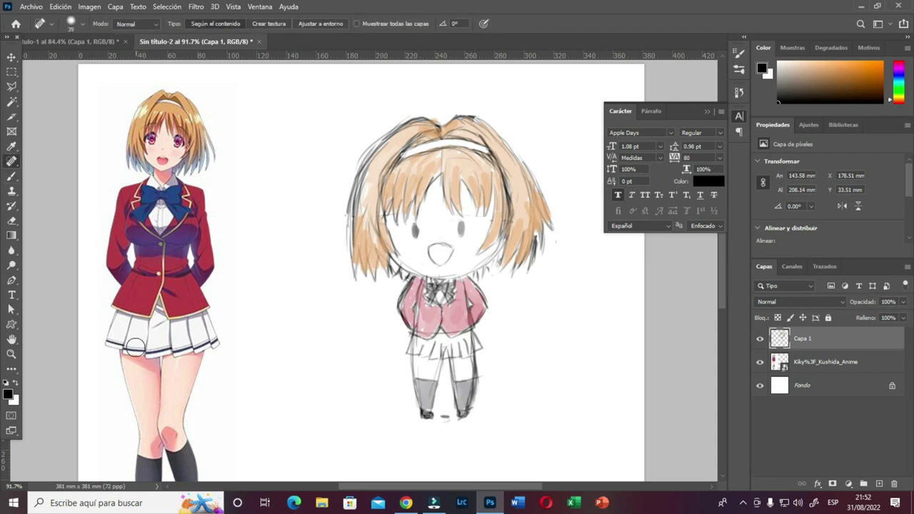
{"action": "left_click", "coordinate": [12, 177]}
{"action": "left_click", "coordinate": [12, 147]}
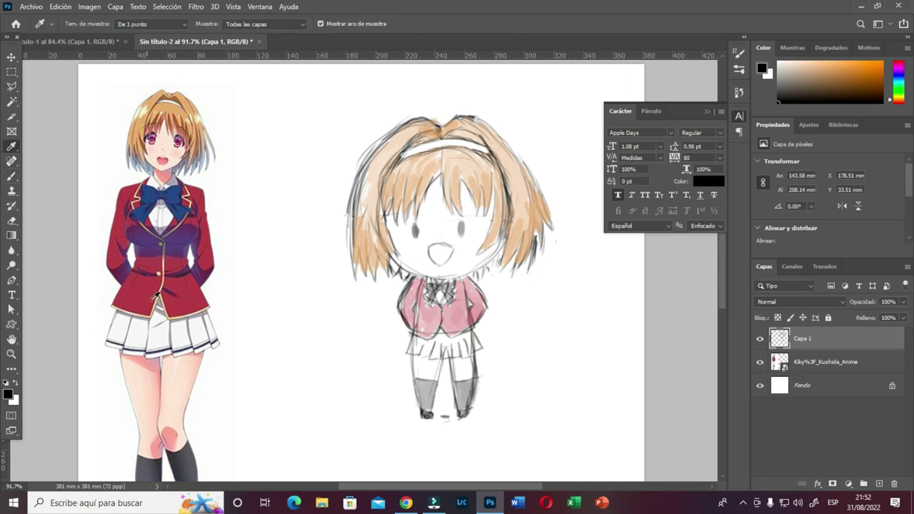
{"action": "left_click", "coordinate": [135, 347]}
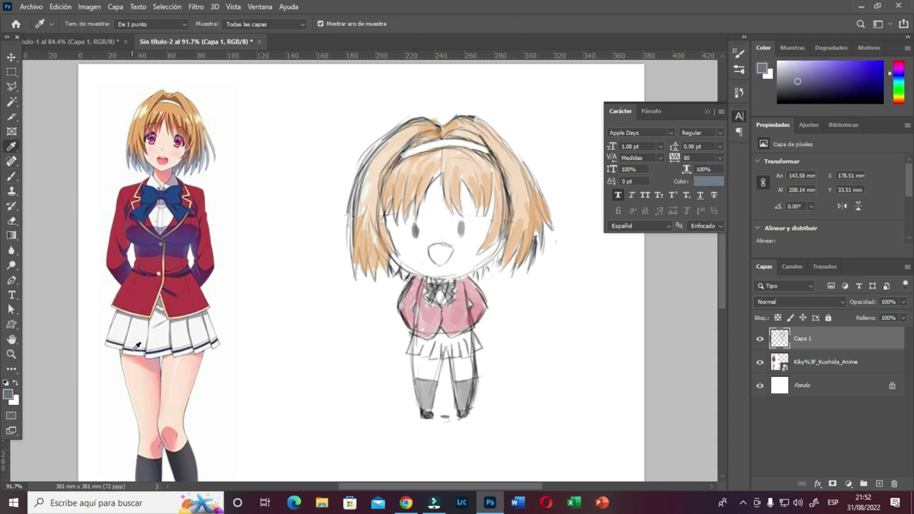
{"action": "key", "text": "b"}
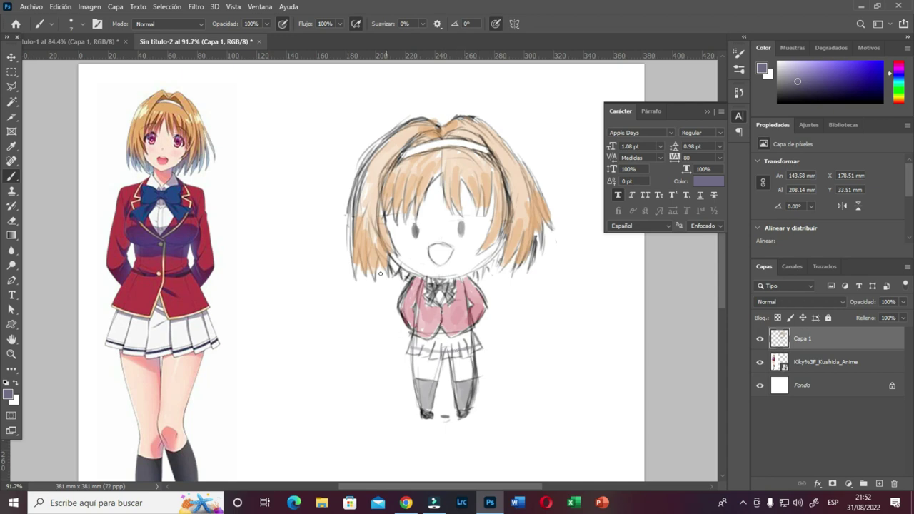
Step: Sample the reference bow's blue, pick a more saturated shade of it, and colour the chibi's bow tie
{"action": "left_click", "coordinate": [11, 147]}
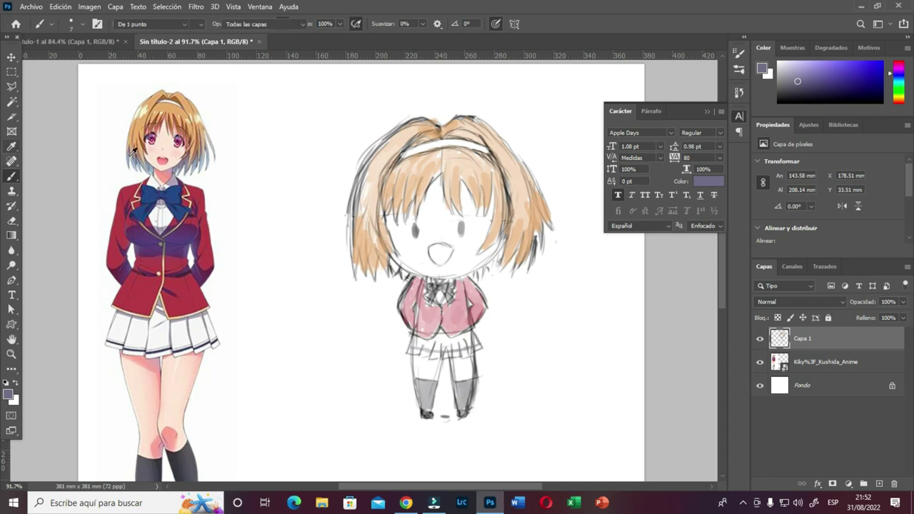
{"action": "left_click", "coordinate": [155, 186]}
{"action": "left_click", "coordinate": [12, 176]}
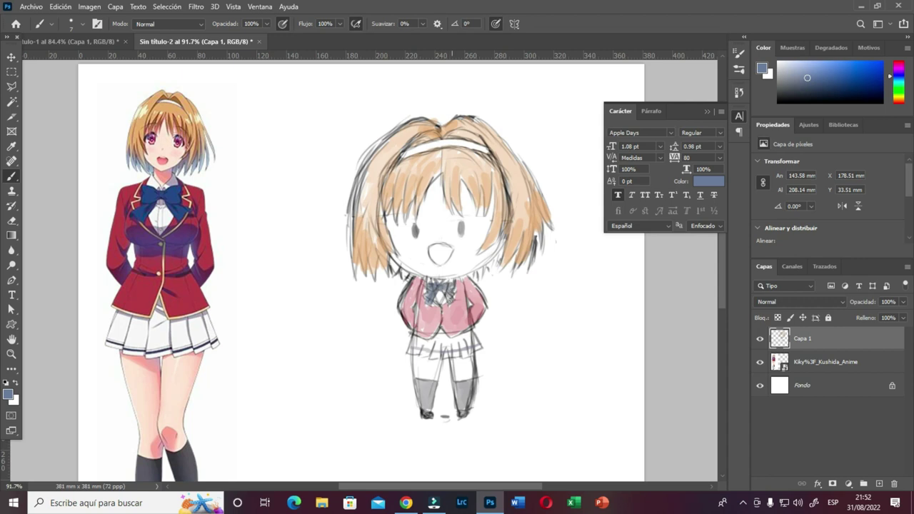
{"action": "left_click", "coordinate": [874, 76]}
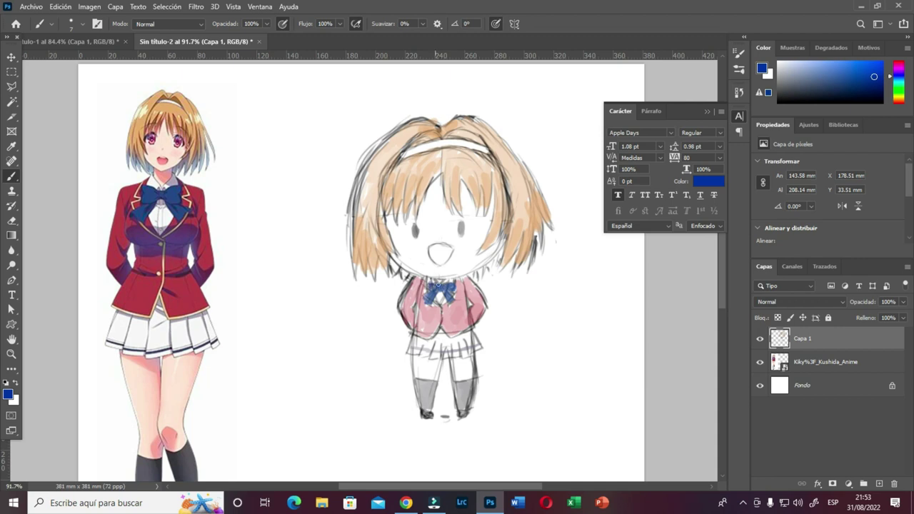
{"action": "left_click_drag", "start_coordinate": [433, 287], "coordinate": [438, 295]}
Step: Sample the skin tone from the reference leg and colour the chibi's face and thighs with a 34 px brush
{"action": "left_click", "coordinate": [11, 146]}
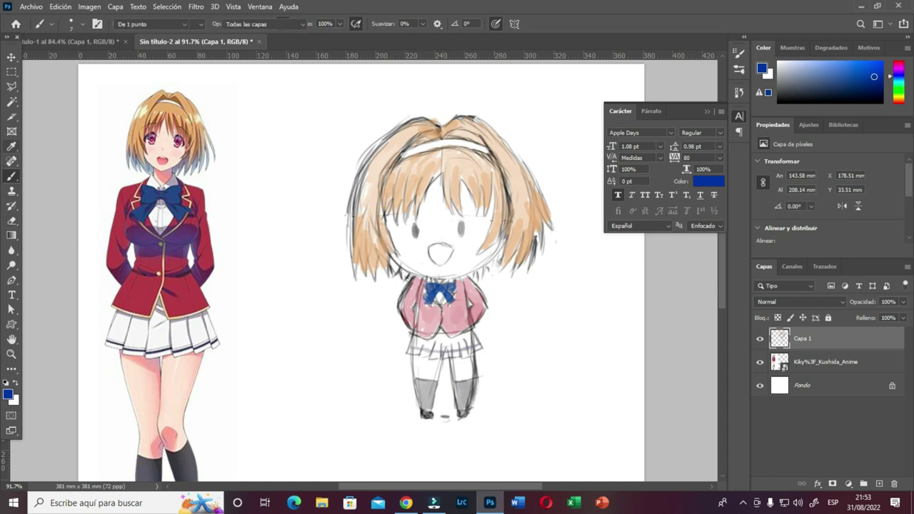
{"action": "left_click", "coordinate": [182, 375]}
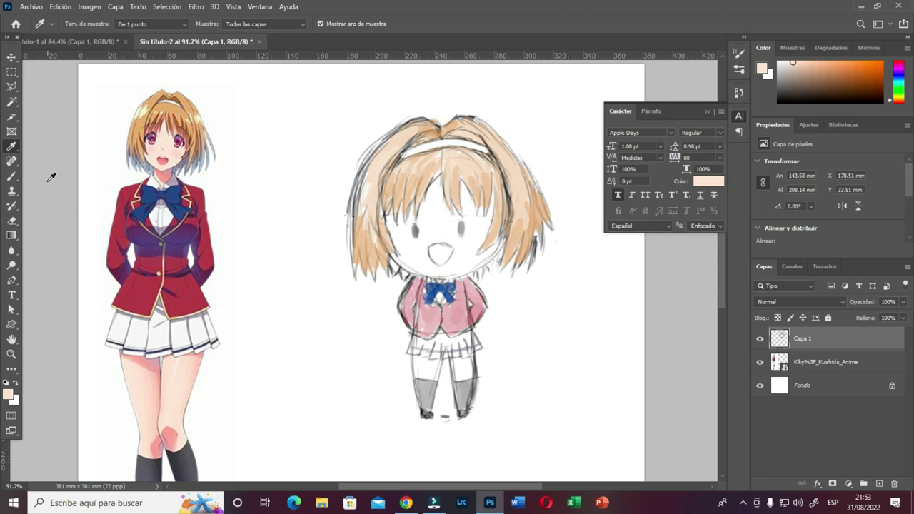
{"action": "left_click", "coordinate": [12, 176]}
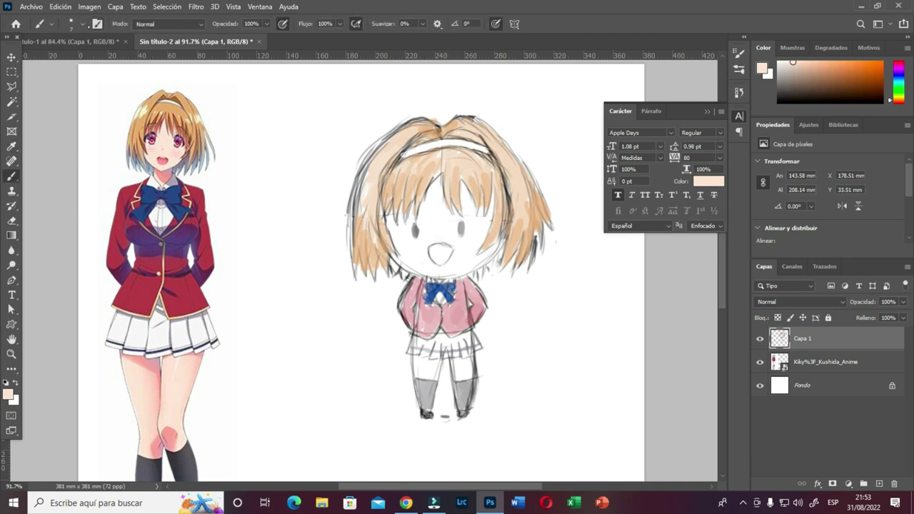
{"action": "left_click", "coordinate": [82, 23]}
{"action": "left_click", "coordinate": [76, 61]}
{"action": "mouse_move", "coordinate": [430, 206]}
{"action": "left_mouse_down"}
{"action": "mouse_move", "coordinate": [428, 223]}
{"action": "mouse_move", "coordinate": [441, 209]}
{"action": "mouse_move", "coordinate": [427, 237]}
{"action": "mouse_move", "coordinate": [404, 248]}
{"action": "mouse_move", "coordinate": [386, 215]}
{"action": "mouse_move", "coordinate": [401, 215]}
{"action": "mouse_move", "coordinate": [408, 261]}
{"action": "mouse_move", "coordinate": [425, 268]}
{"action": "mouse_move", "coordinate": [426, 230]}
{"action": "mouse_move", "coordinate": [437, 217]}
{"action": "mouse_move", "coordinate": [441, 233]}
{"action": "mouse_move", "coordinate": [453, 230]}
{"action": "left_mouse_up"}
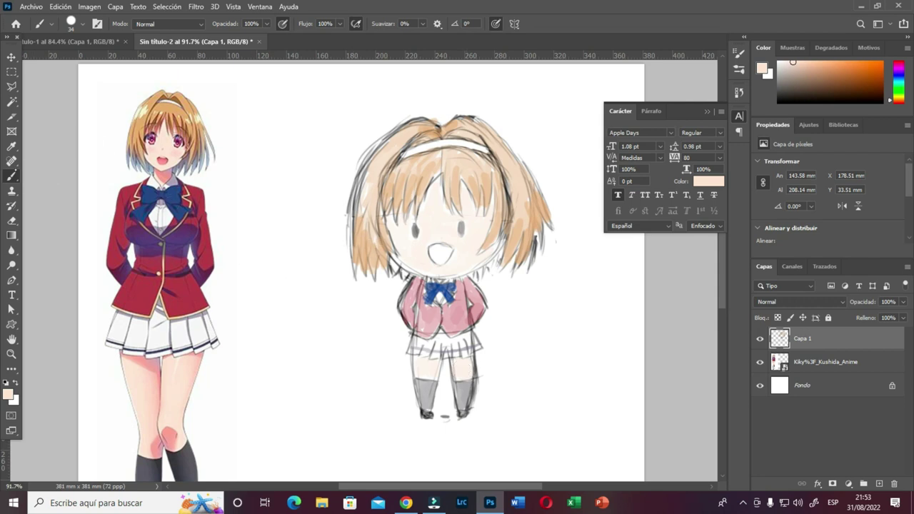
Step: Sample the pink from the reference character's mouth and colour the inside of the chibi's mouth
{"action": "left_click", "coordinate": [12, 146]}
{"action": "left_click", "coordinate": [163, 158]}
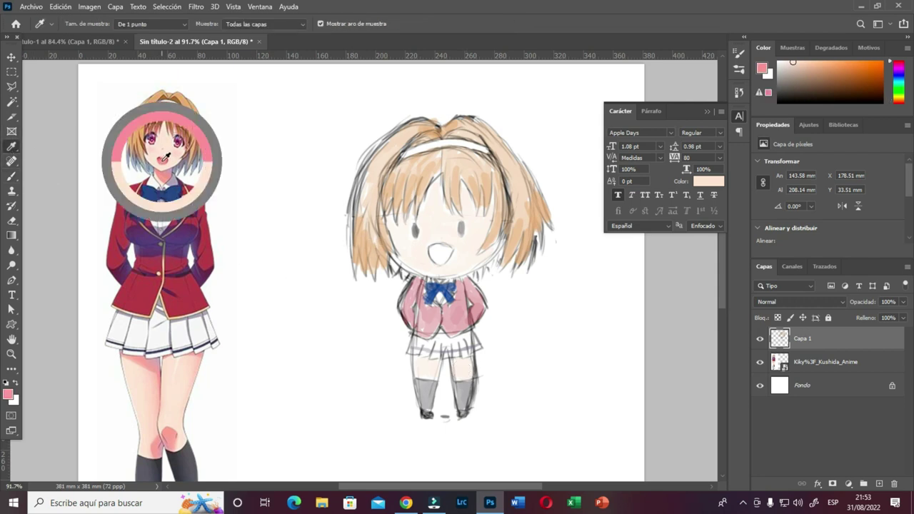
{"action": "left_click", "coordinate": [11, 177]}
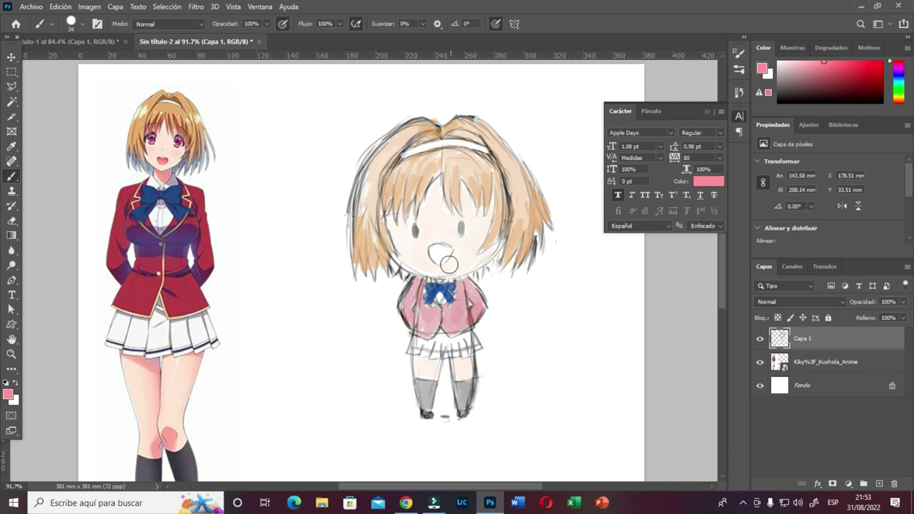
{"action": "mouse_move", "coordinate": [439, 259]}
{"action": "left_mouse_down"}
{"action": "mouse_move", "coordinate": [447, 255]}
{"action": "mouse_move", "coordinate": [434, 253]}
{"action": "mouse_move", "coordinate": [442, 258]}
{"action": "left_mouse_up"}
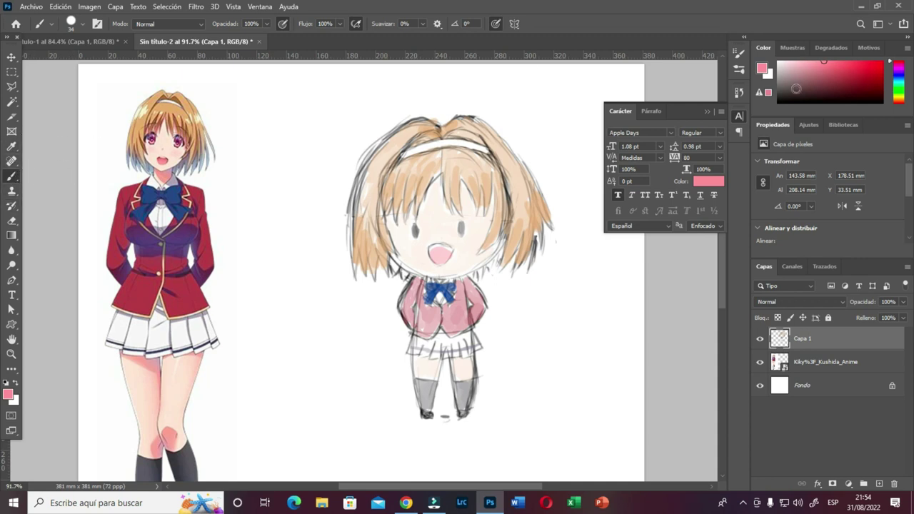
Step: Reset the foreground colour to black and retrace the chibi's mouth outline with a 7 px brush
{"action": "key", "text": "d"}
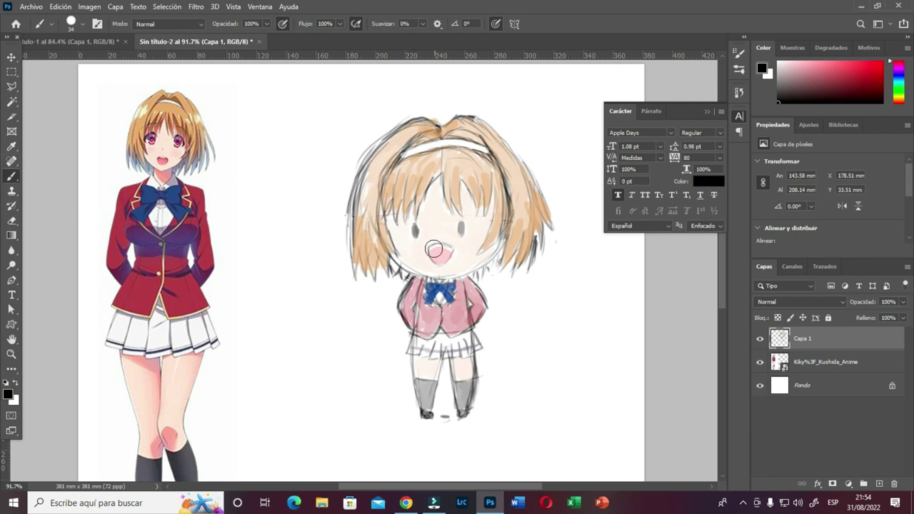
{"action": "left_click", "coordinate": [82, 25]}
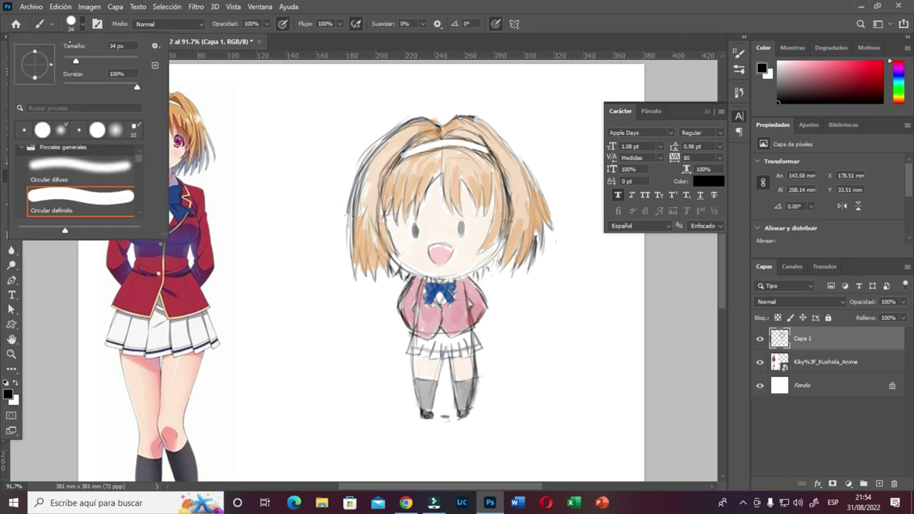
{"action": "left_click_drag", "start_coordinate": [128, 48], "coordinate": [62, 13]}
{"action": "type", "text": "7"}
{"action": "key", "text": "Return"}
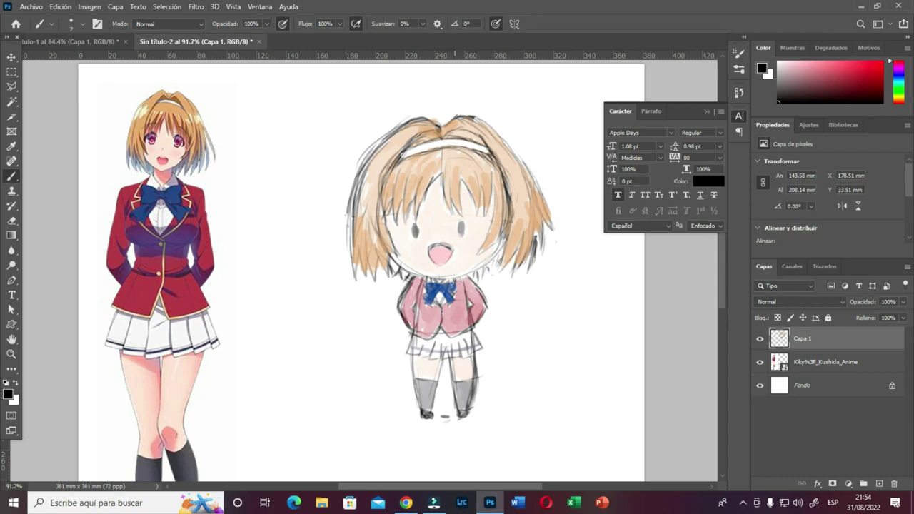
{"action": "key", "text": "ctrl"}
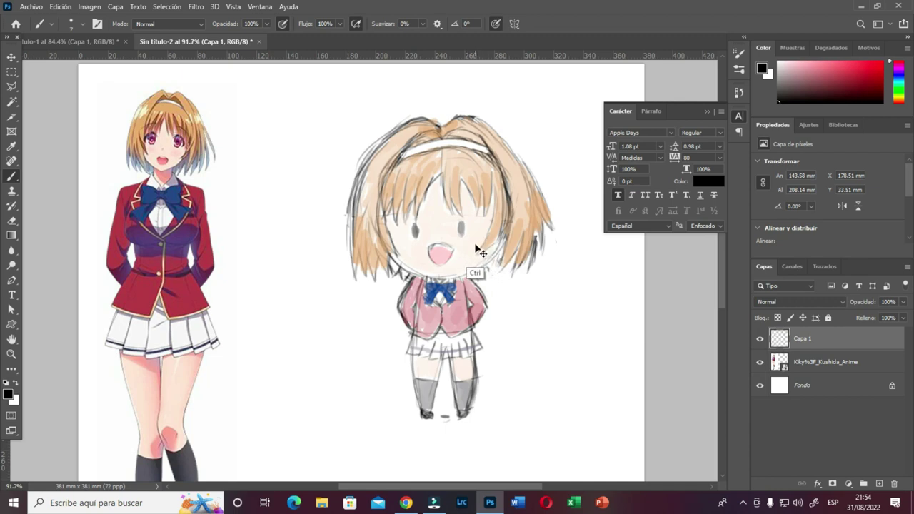
Step: Sample the light pink inside the chibi's mouth and touch up the mouth's colour along its upper edge
{"action": "left_click", "coordinate": [12, 147]}
{"action": "left_click", "coordinate": [445, 248]}
{"action": "key", "text": "b"}
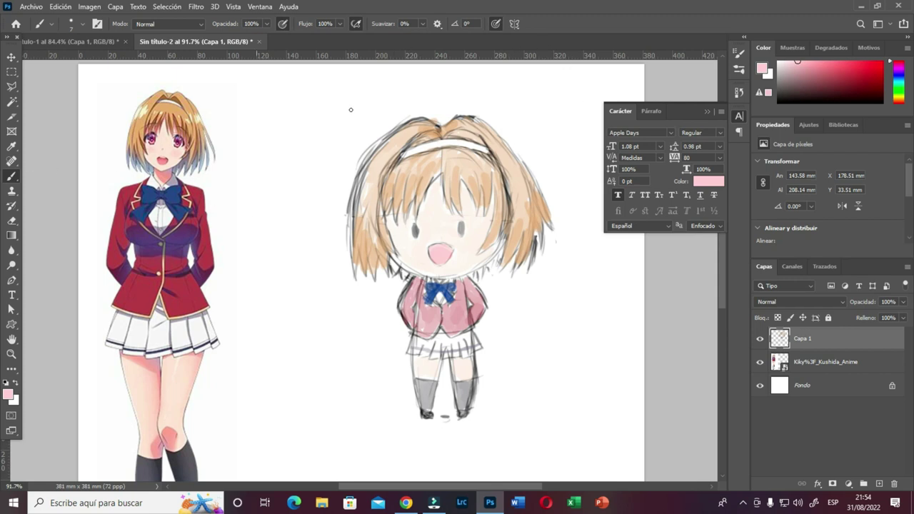
Step: Pick a muted grey and handwrite "Kushida" with an underline and flourish beside the chibi's legs, then deselect the layer
{"action": "mouse_move", "coordinate": [796, 89]}
{"action": "left_mouse_down"}
{"action": "mouse_move", "coordinate": [788, 94]}
{"action": "mouse_move", "coordinate": [784, 82]}
{"action": "left_mouse_up"}
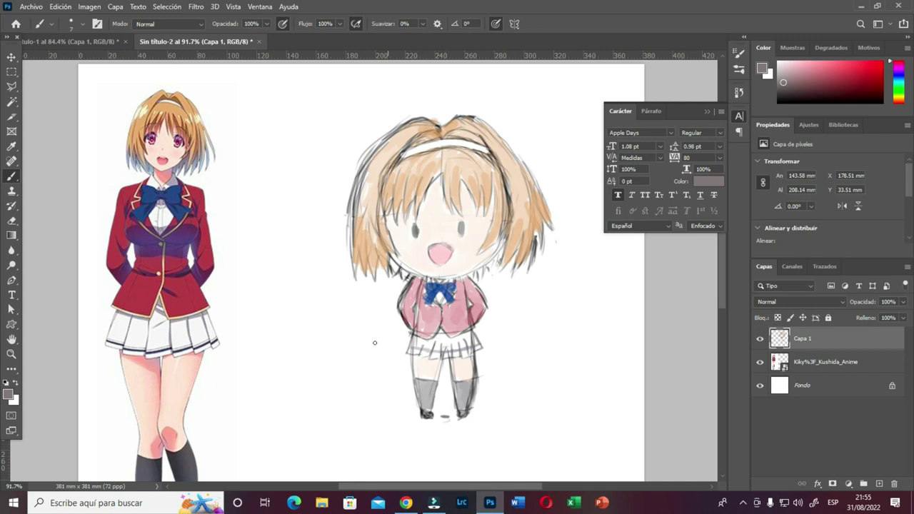
{"action": "scroll", "coordinate": [492, 314], "scroll_direction": "down", "scroll_amount": 2}
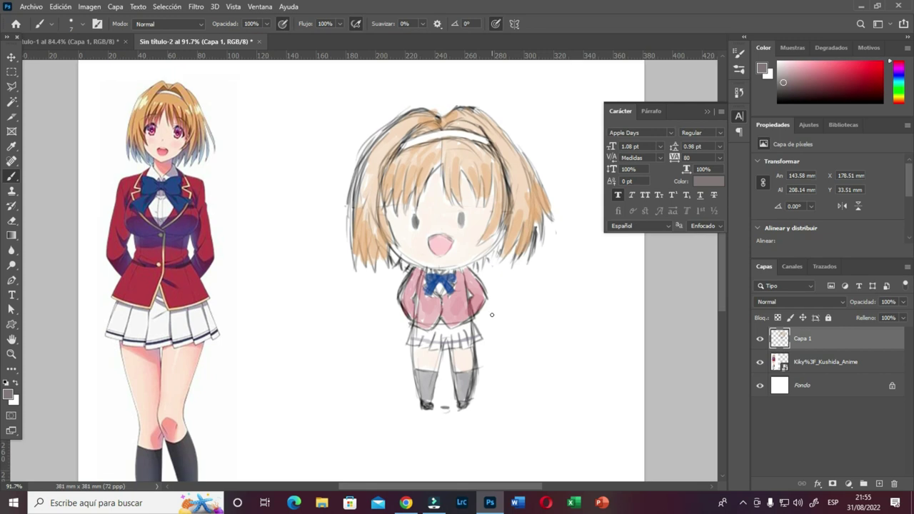
{"action": "scroll", "coordinate": [714, 406], "scroll_direction": "up", "scroll_amount": 2}
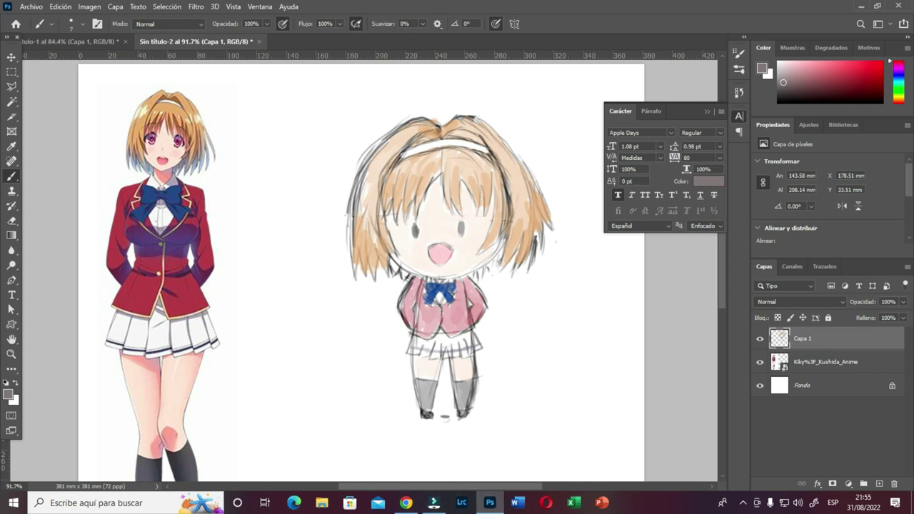
{"action": "mouse_move", "coordinate": [288, 345]}
{"action": "left_mouse_down"}
{"action": "mouse_move", "coordinate": [293, 364]}
{"action": "mouse_move", "coordinate": [315, 363]}
{"action": "mouse_move", "coordinate": [326, 344]}
{"action": "mouse_move", "coordinate": [329, 353]}
{"action": "left_mouse_up"}
{"action": "mouse_move", "coordinate": [320, 320]}
{"action": "left_mouse_down"}
{"action": "mouse_move", "coordinate": [331, 352]}
{"action": "mouse_move", "coordinate": [350, 343]}
{"action": "mouse_move", "coordinate": [380, 323]}
{"action": "left_mouse_up"}
{"action": "mouse_move", "coordinate": [310, 382]}
{"action": "left_mouse_down"}
{"action": "mouse_move", "coordinate": [383, 363]}
{"action": "mouse_move", "coordinate": [394, 368]}
{"action": "left_mouse_up"}
{"action": "left_click", "coordinate": [12, 57]}
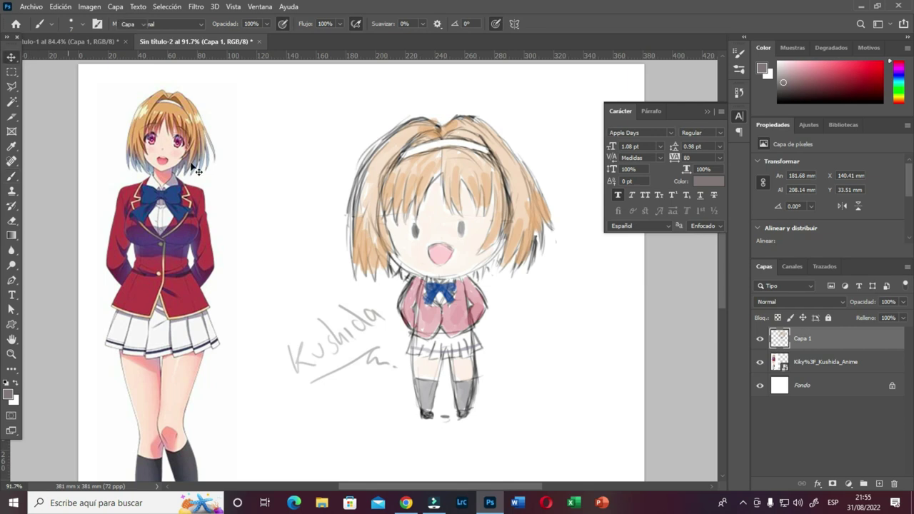
{"action": "left_click", "coordinate": [517, 304]}
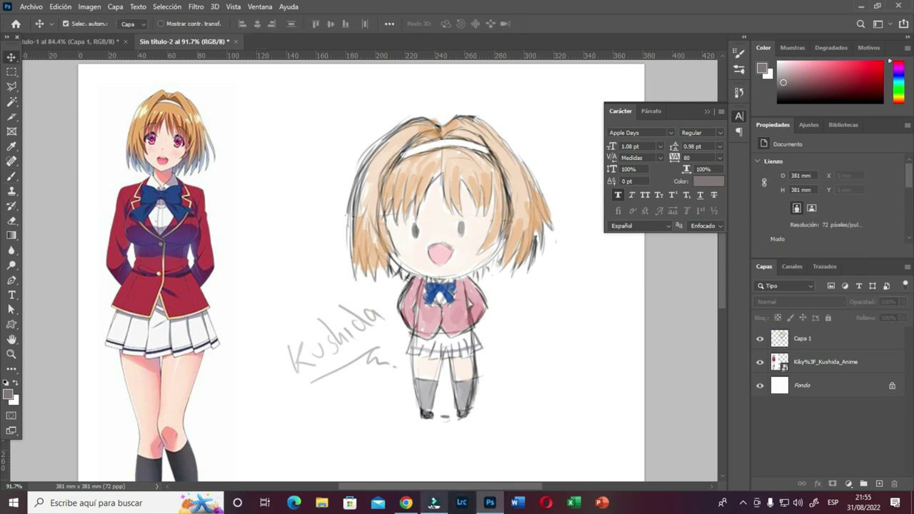
{"action": "left_click", "coordinate": [743, 503]}
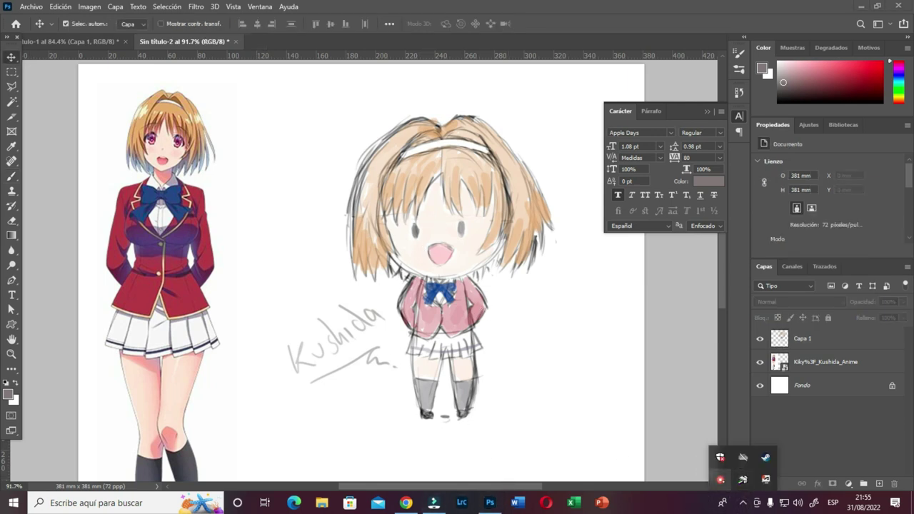
{"action": "right_click", "coordinate": [720, 479]}
{"action": "left_click", "coordinate": [763, 502]}
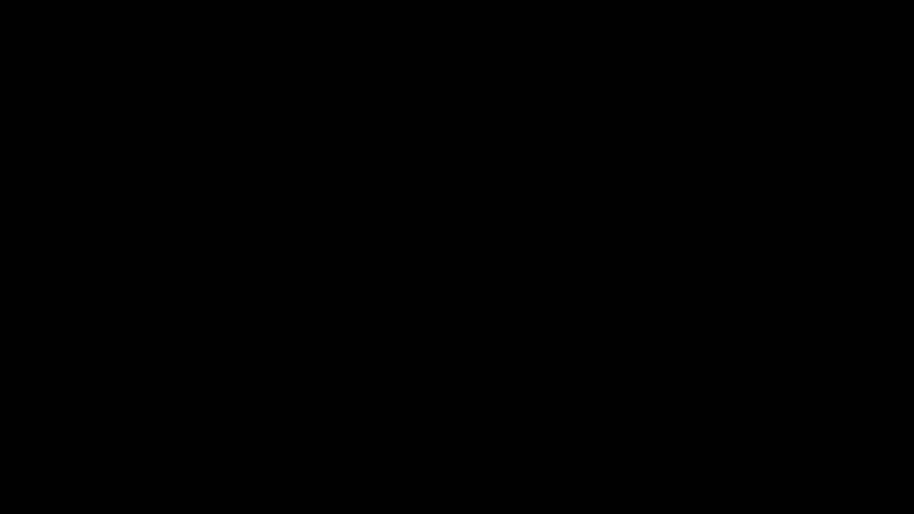